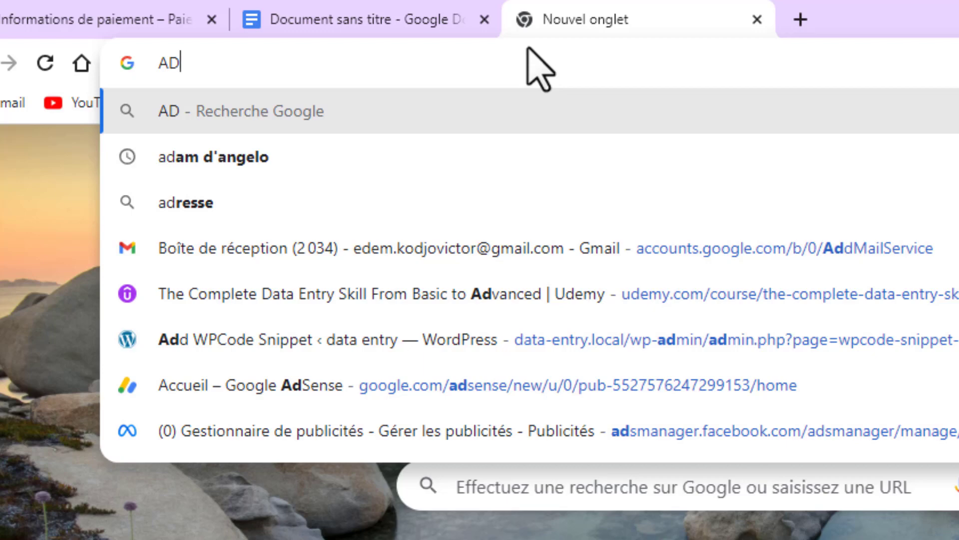
# Step: Search the web for "AGBALEPEDO POSTE ADRESSE"
pyautogui.press('BackSpace')
pyautogui.write('GBALEPEDO')
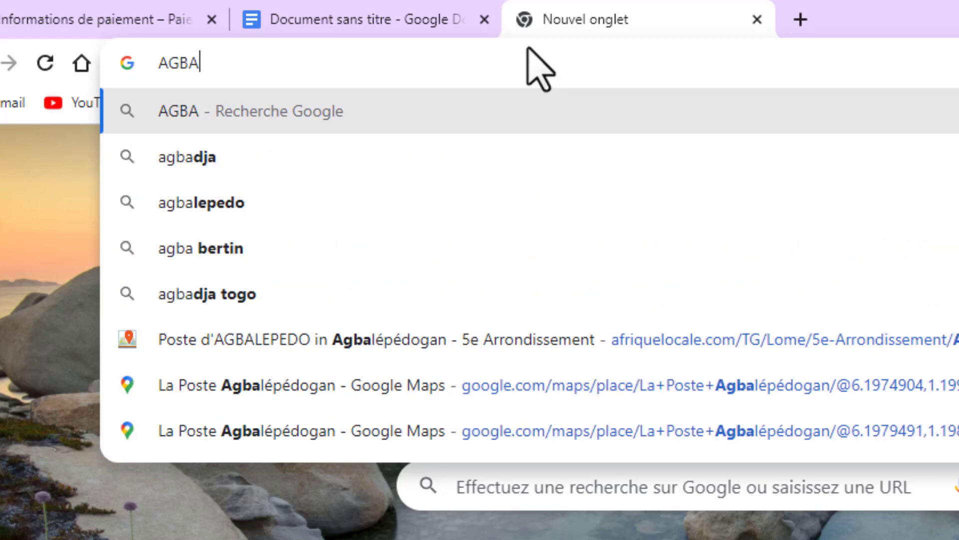
pyautogui.write(' P')
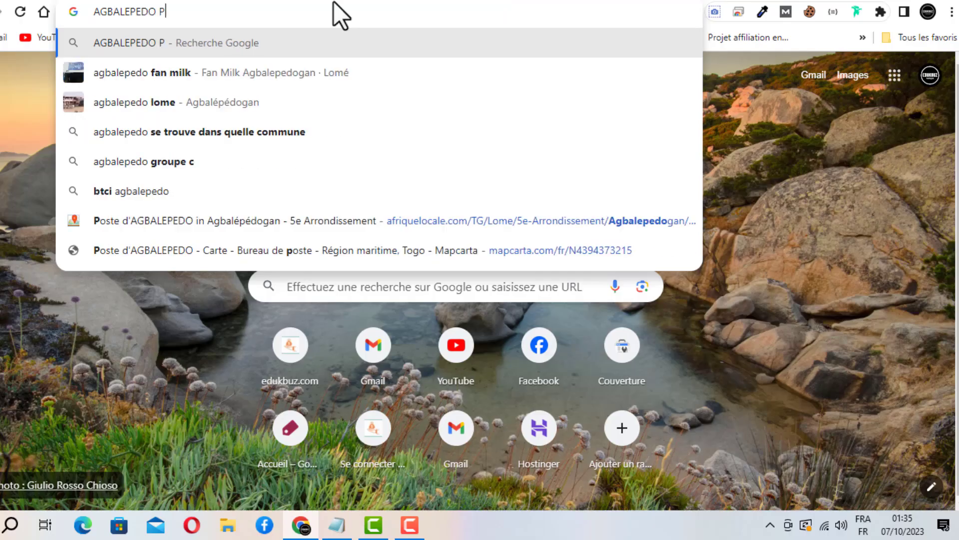
pyautogui.write('OSTE ADREES')
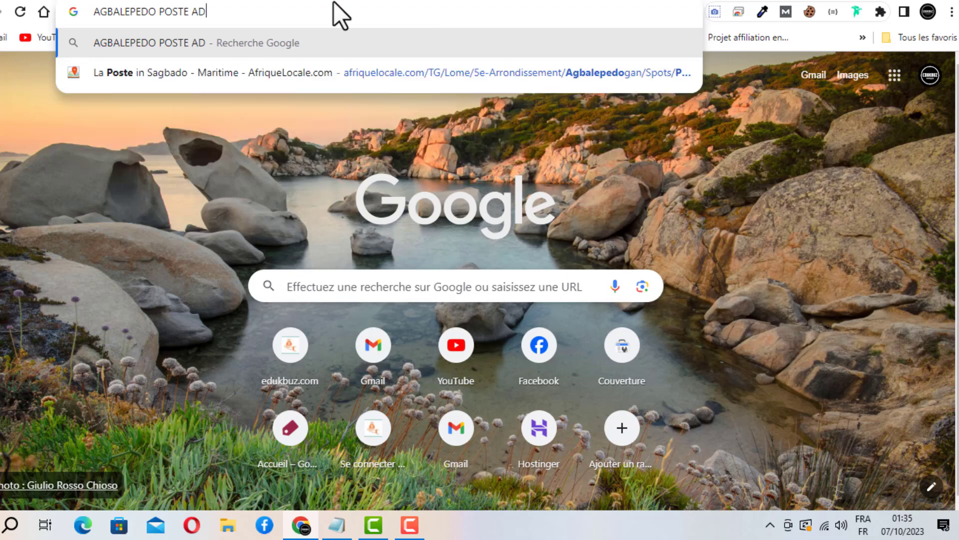
pyautogui.press('BackSpace')
pyautogui.press('BackSpace')
pyautogui.press('BackSpace')
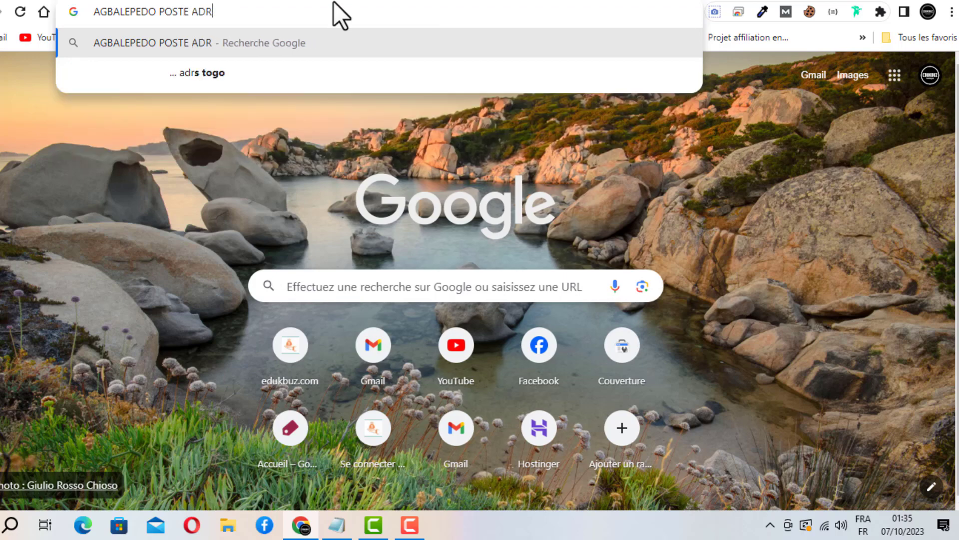
pyautogui.write('ESSE')
pyautogui.press('Return')
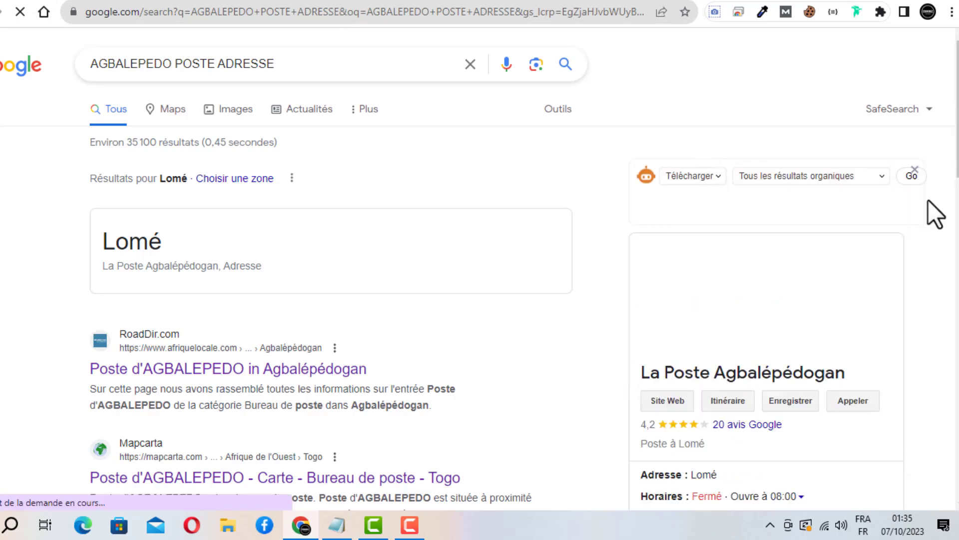
# Step: Open the result "Poste d'AGBALEPEDO in Agbalépédogan" and bring its address section into view
pyautogui.scroll(-3, 321, 169)
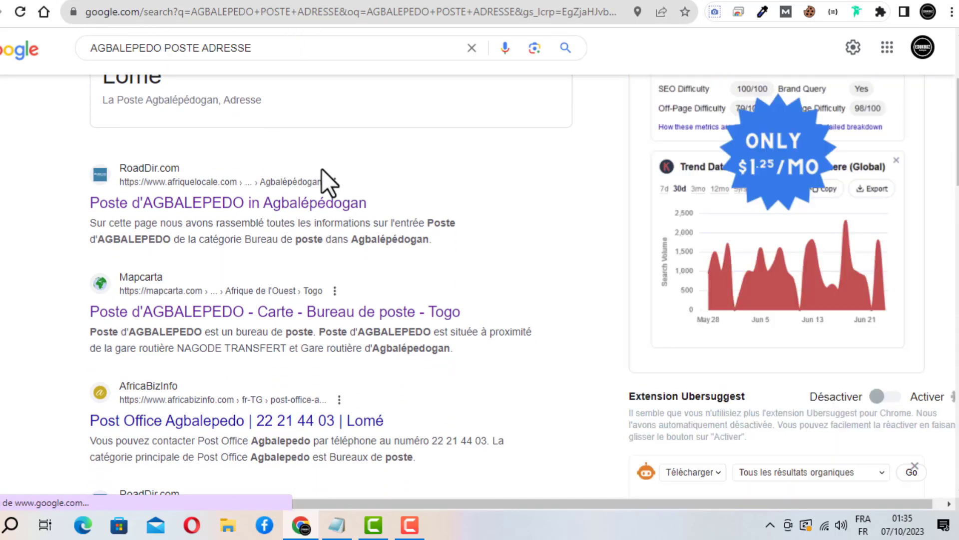
pyautogui.click(314, 206)
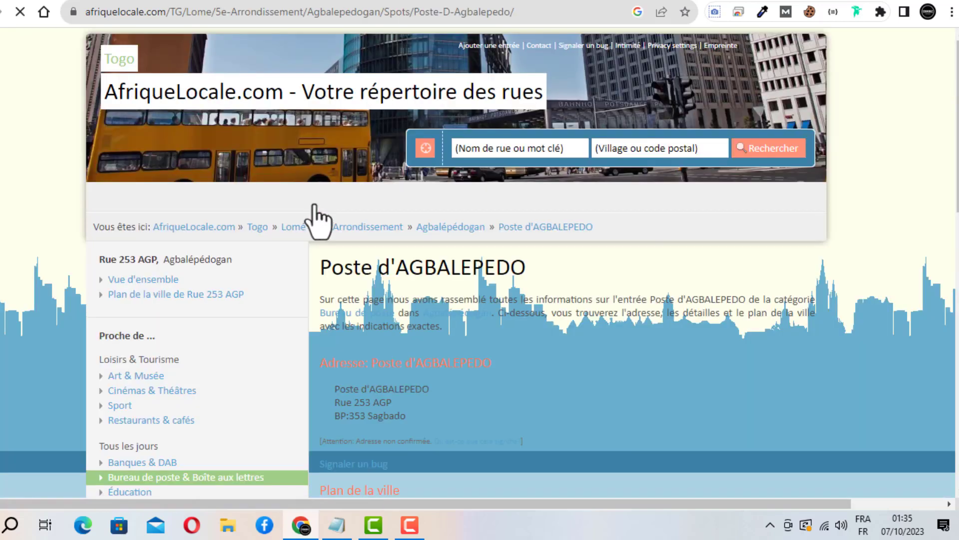
pyautogui.moveTo(958, 120); pyautogui.dragTo(958, 151)
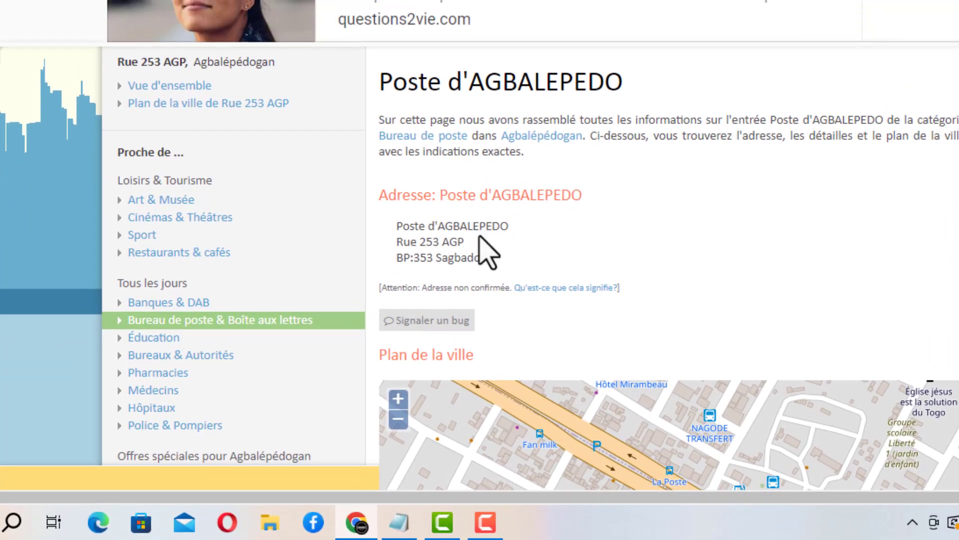
# Step: Copy the post office's name and street lines from the address section into the blank Notepad document
pyautogui.moveTo(488, 249); pyautogui.dragTo(404, 232)
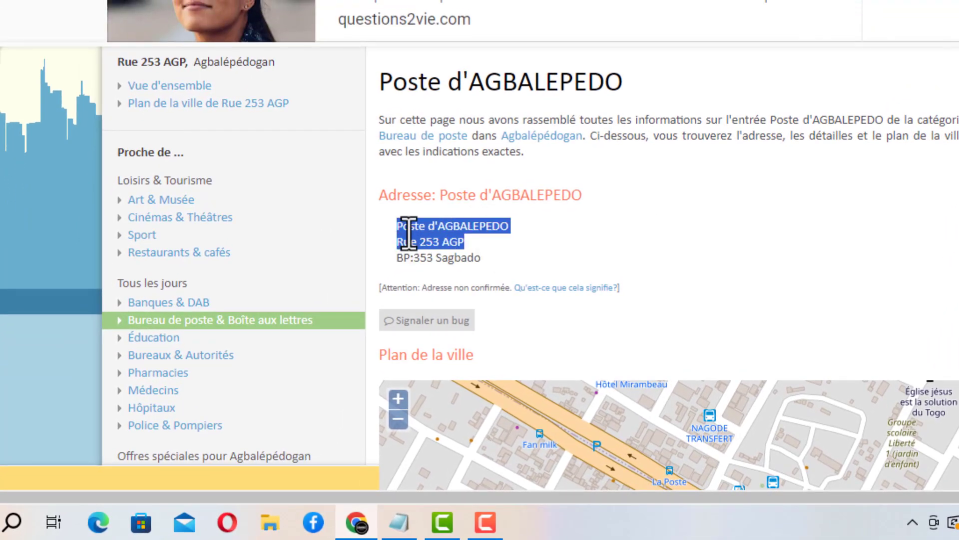
pyautogui.rightClick(405, 232)
pyautogui.click(440, 243)
pyautogui.click(402, 523)
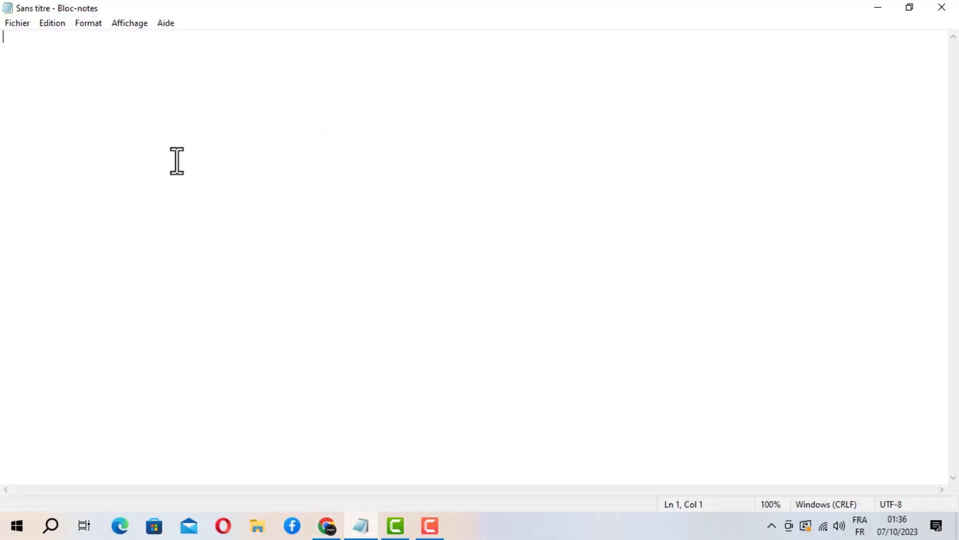
pyautogui.hotkey('ctrl', 'v')
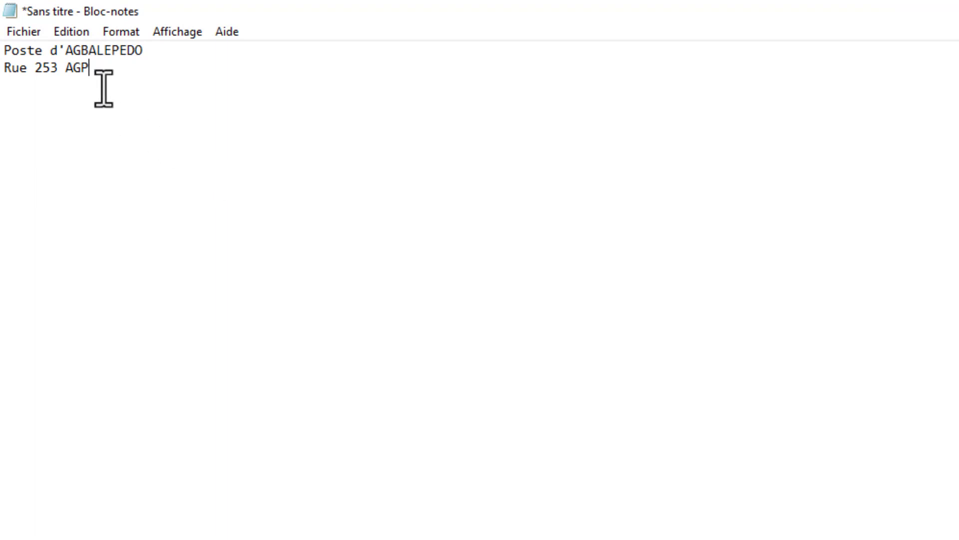
# Step: Add a comma and a space after the street line in the pasted address
pyautogui.moveTo(103, 86); pyautogui.dragTo(4, 82)
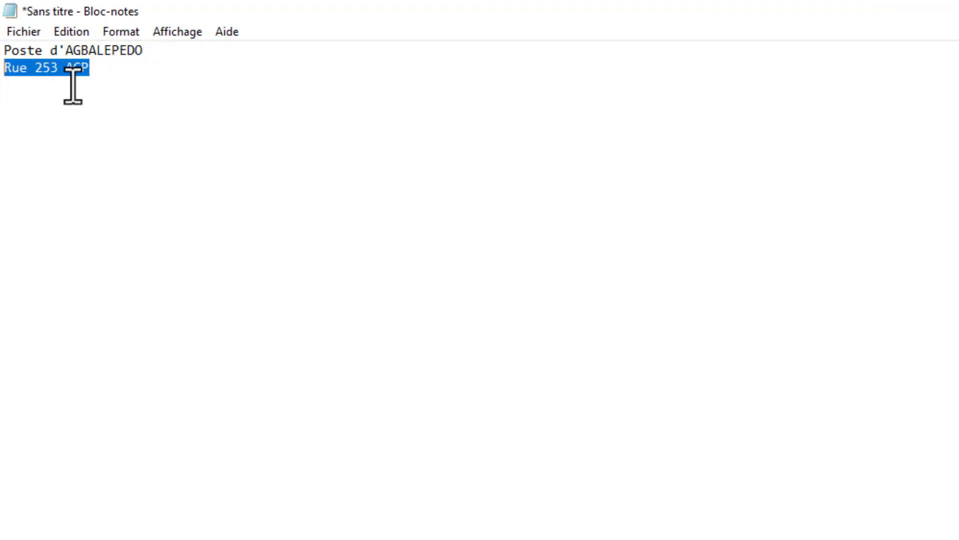
pyautogui.doubleClick(166, 49)
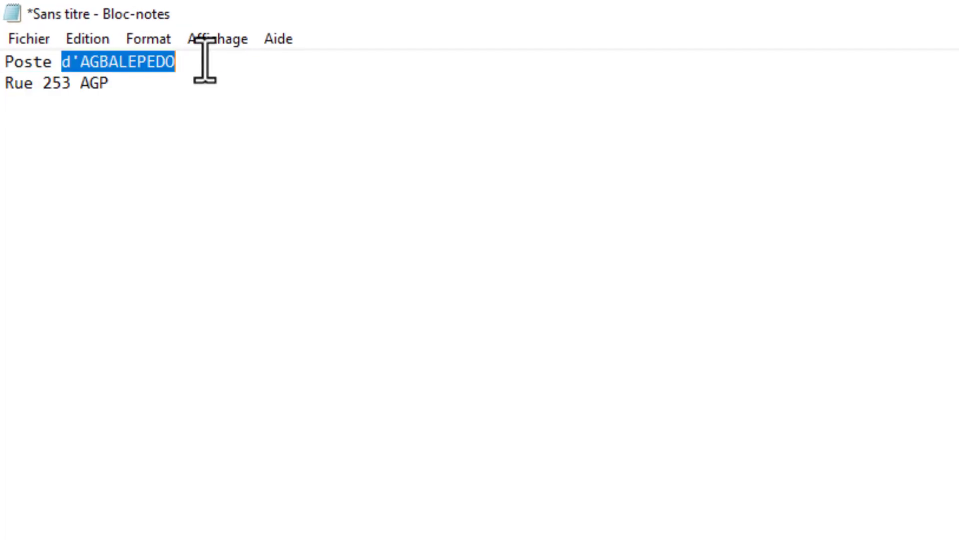
pyautogui.moveTo(205, 60); pyautogui.dragTo(10, 63)
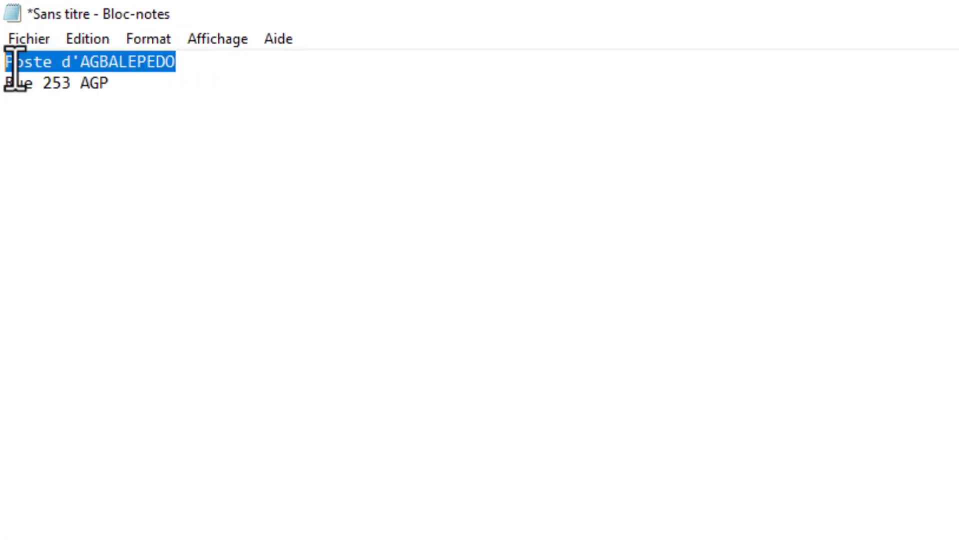
pyautogui.click(134, 86)
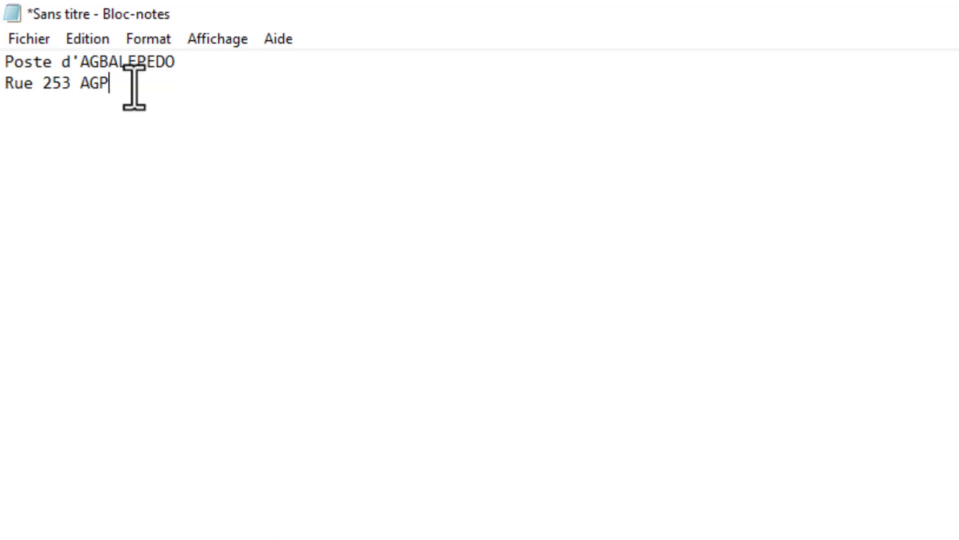
pyautogui.write(',')
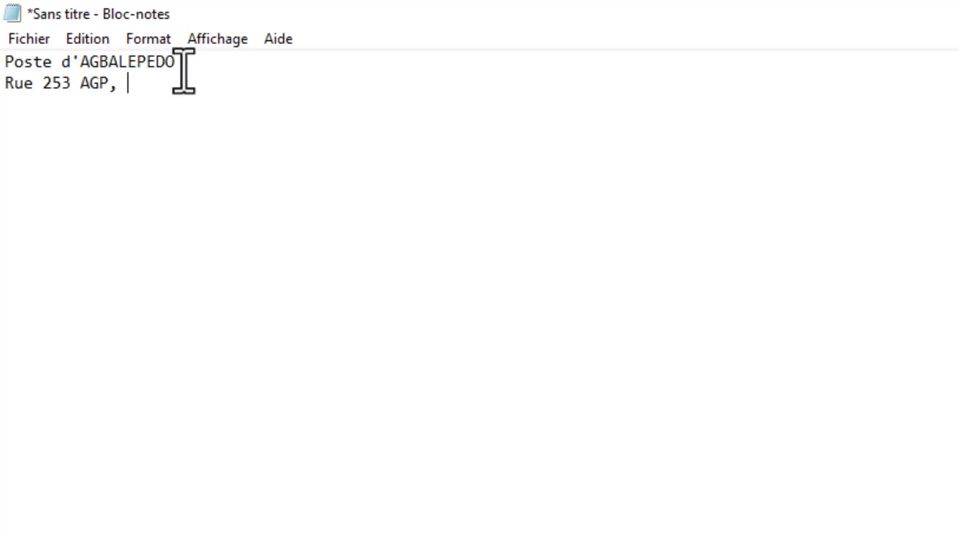
# Step: Append a copy of the first line, the post office name, after the comma on the street line
pyautogui.moveTo(184, 70); pyautogui.dragTo(4, 65)
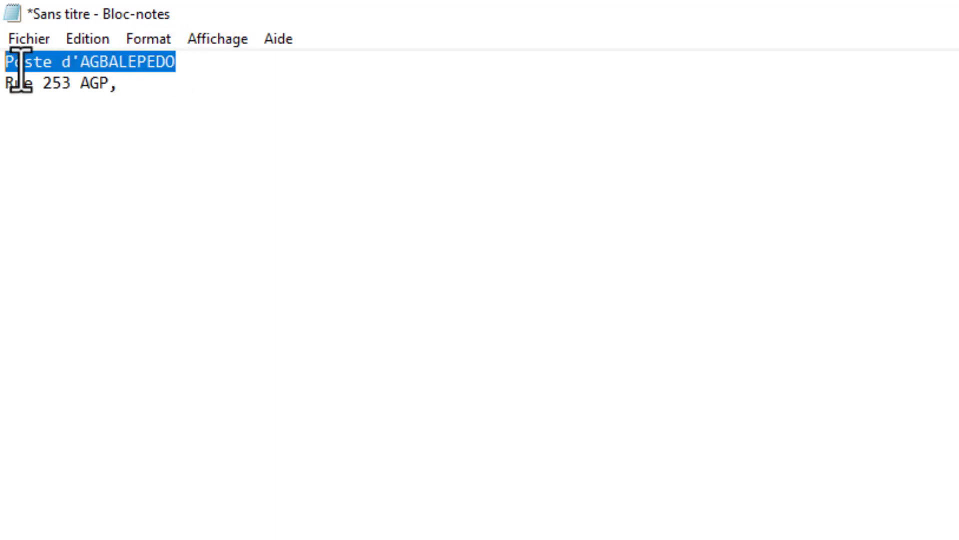
pyautogui.click(151, 82)
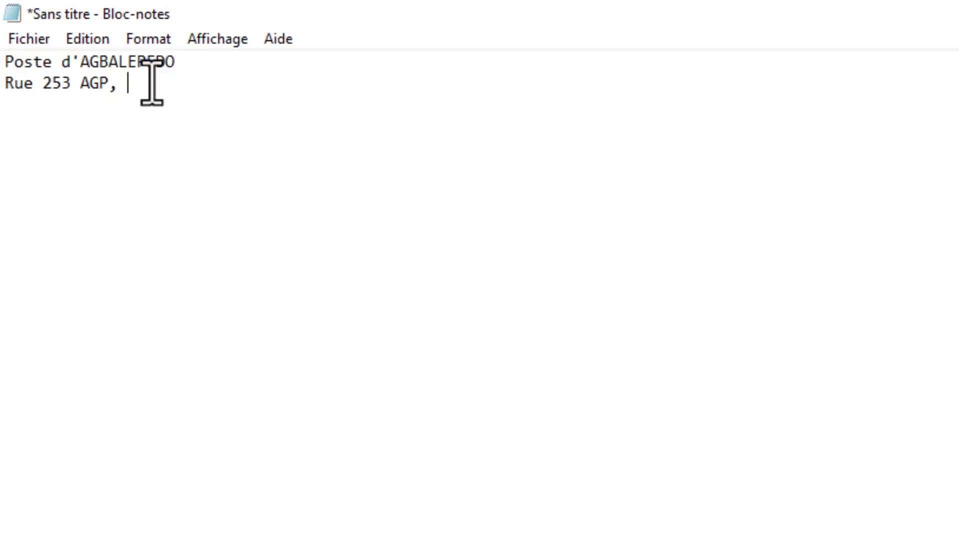
pyautogui.hotkey('ctrl', 'v')
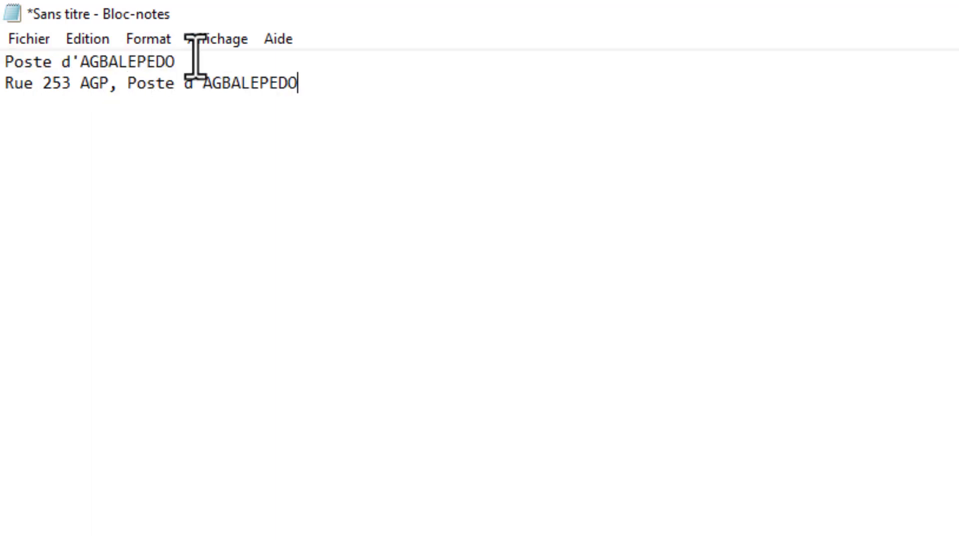
# Step: Delete the post office name appended to the end of the street line
pyautogui.press('BackSpace')
pyautogui.press('BackSpace')
pyautogui.press('BackSpace')
pyautogui.press('BackSpace')
pyautogui.press('BackSpace')
pyautogui.press('BackSpace')
pyautogui.press('BackSpace')
pyautogui.press('BackSpace')
pyautogui.press('BackSpace')
pyautogui.press('BackSpace')
pyautogui.press('BackSpace')
pyautogui.press('BackSpace')
pyautogui.press('BackSpace')
pyautogui.press('BackSpace')
pyautogui.press('BackSpace')
pyautogui.press('BackSpace')
pyautogui.press('BackSpace')
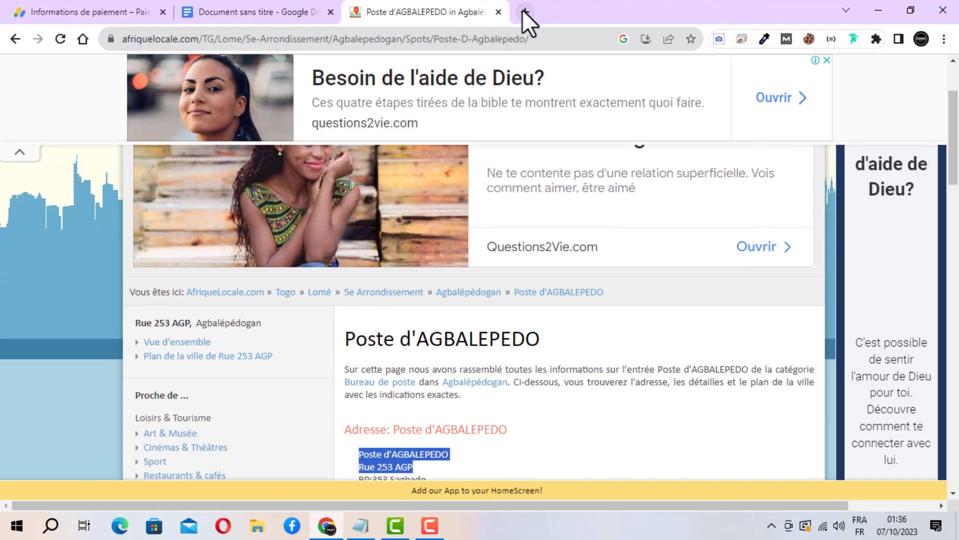
# Step: Switch to Chrome, search for "google maps" in a new tab and open the Google Maps site
pyautogui.click(524, 12)
pyautogui.write('googl')
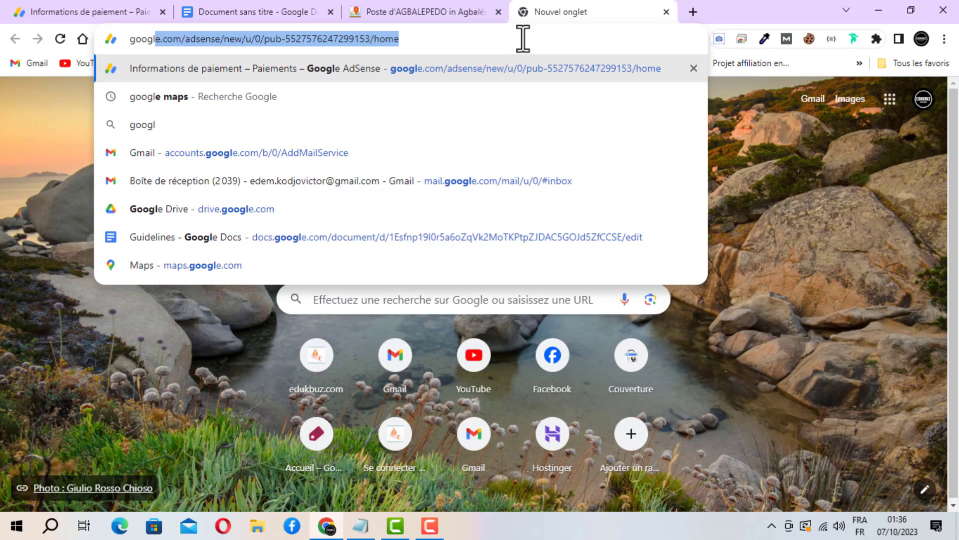
pyautogui.write('e maps')
pyautogui.press('Return')
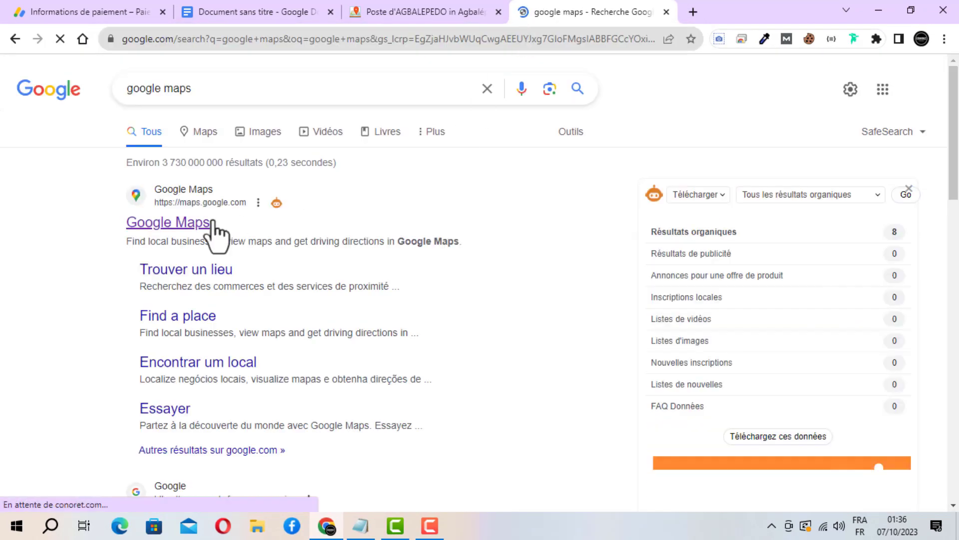
pyautogui.click(196, 228)
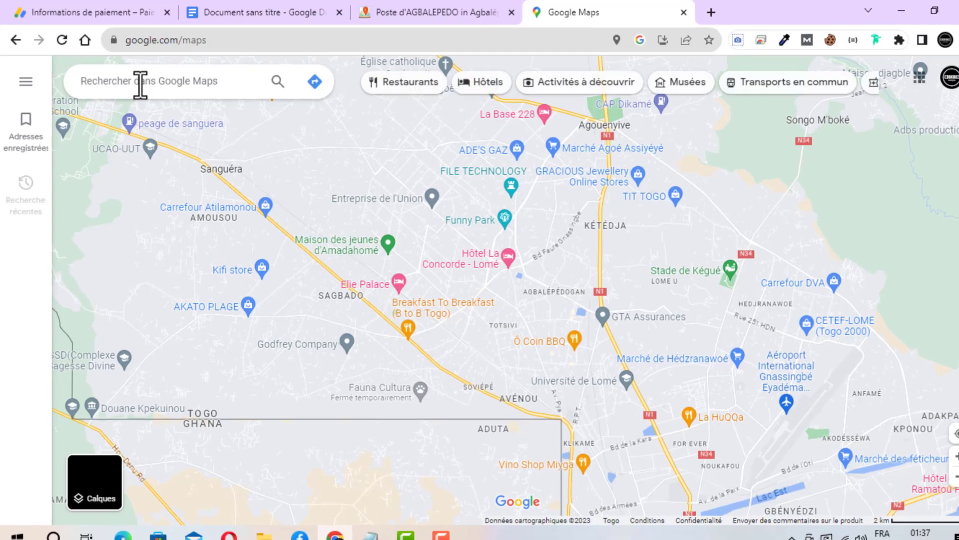
# Step: Find La Poste Agbalépédogan in Lomé by searching the map for "poste agba" and examine the surrounding streets
pyautogui.click(140, 85)
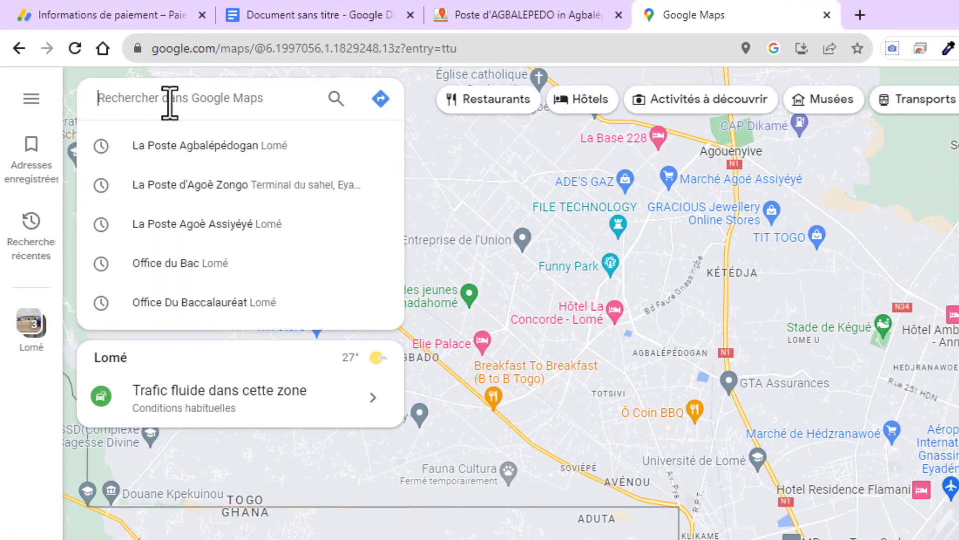
pyautogui.write('g')
pyautogui.press('BackSpace')
pyautogui.write('poste agba')
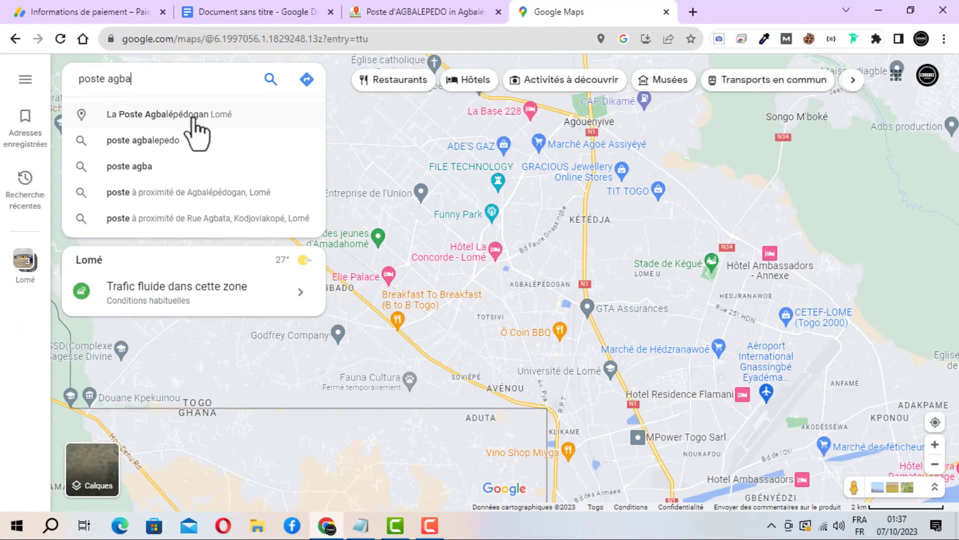
pyautogui.click(237, 147)
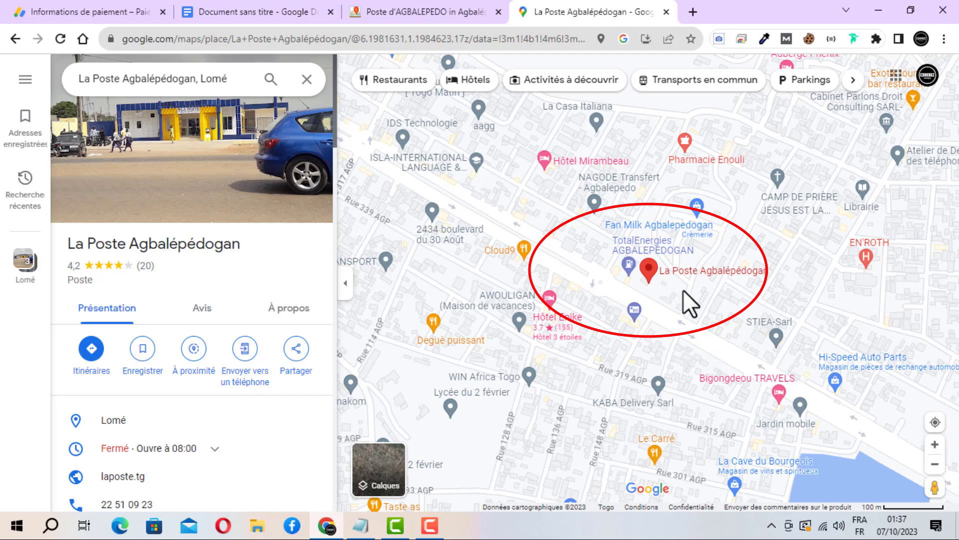
pyautogui.moveTo(684, 289); pyautogui.dragTo(584, 293)
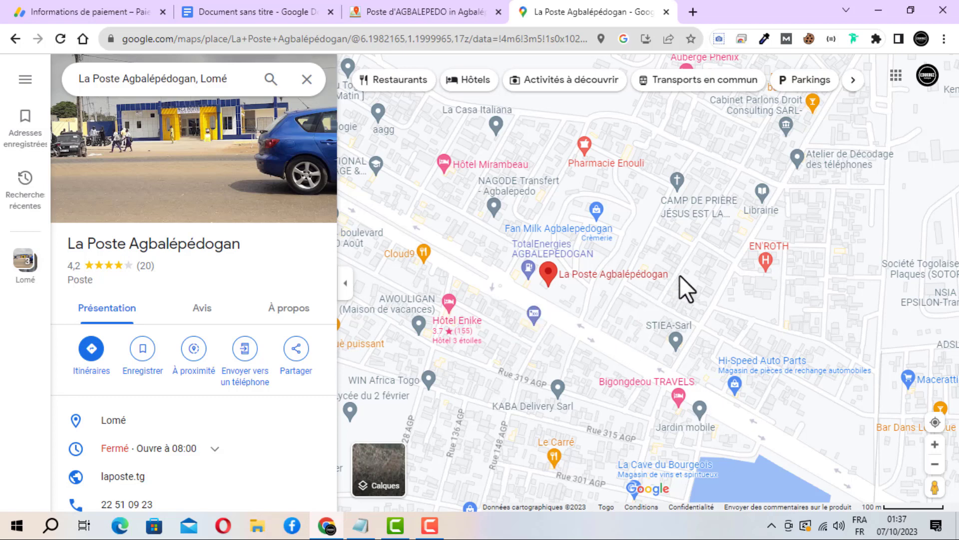
pyautogui.moveTo(679, 275); pyautogui.dragTo(700, 264)
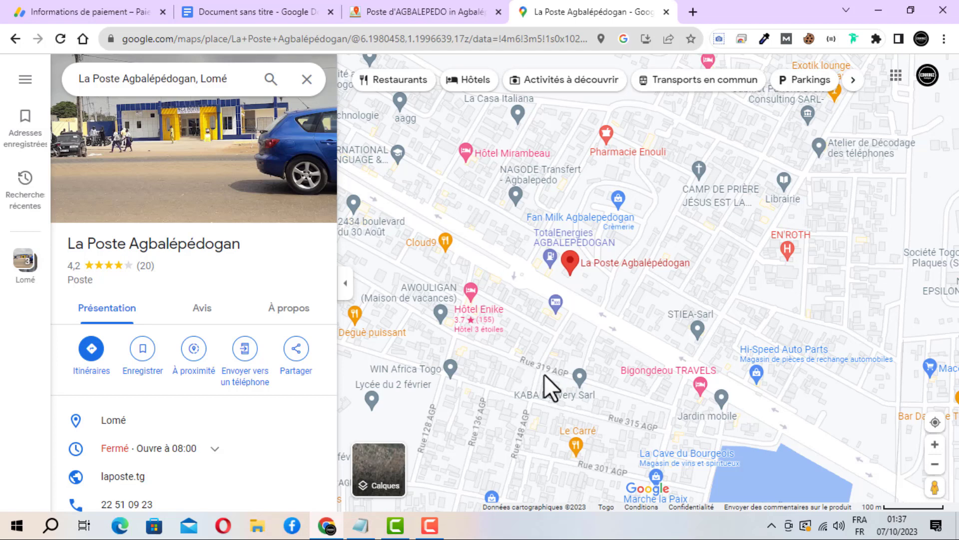
pyautogui.moveTo(737, 252); pyautogui.dragTo(765, 295)
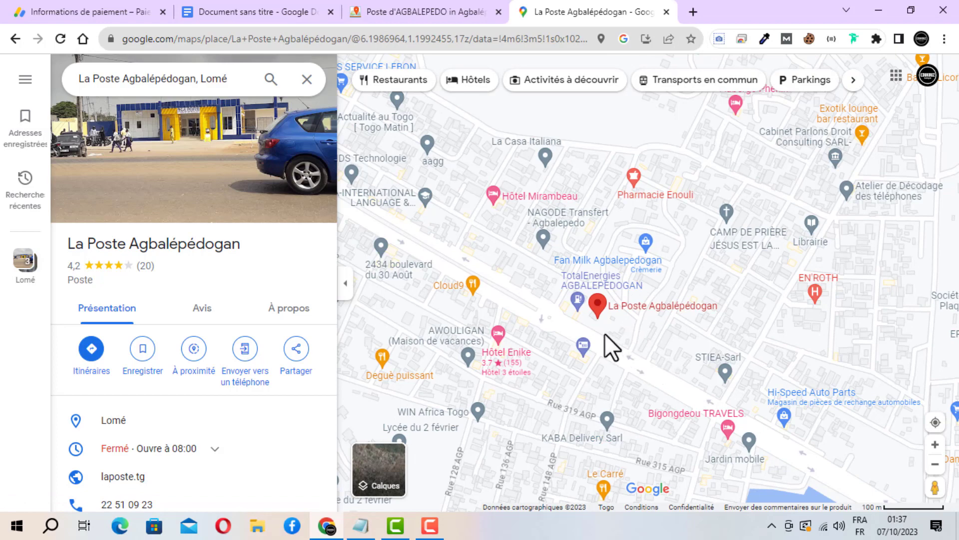
pyautogui.moveTo(613, 306); pyautogui.dragTo(614, 226)
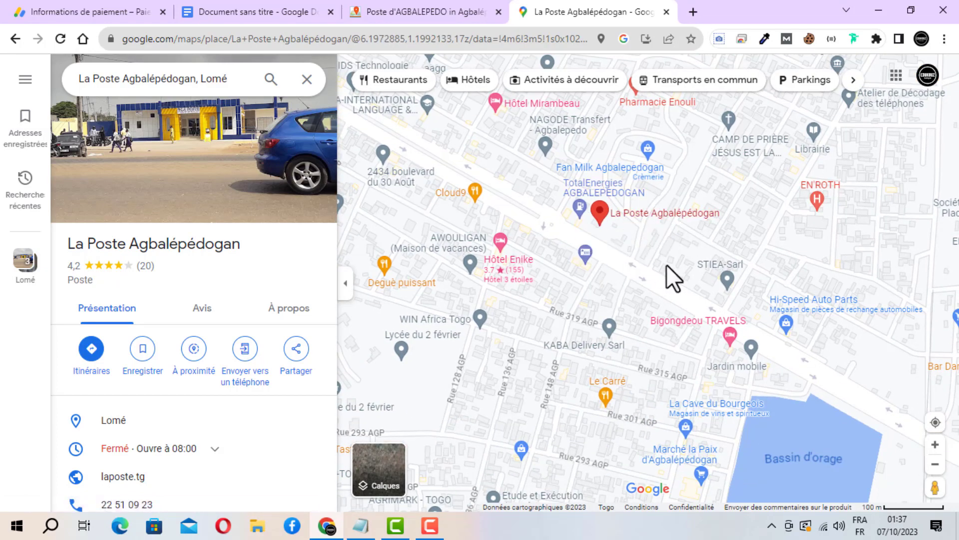
# Step: Search Google Maps for "La Poste de tsevie" and examine the streets around the post office
pyautogui.click(694, 11)
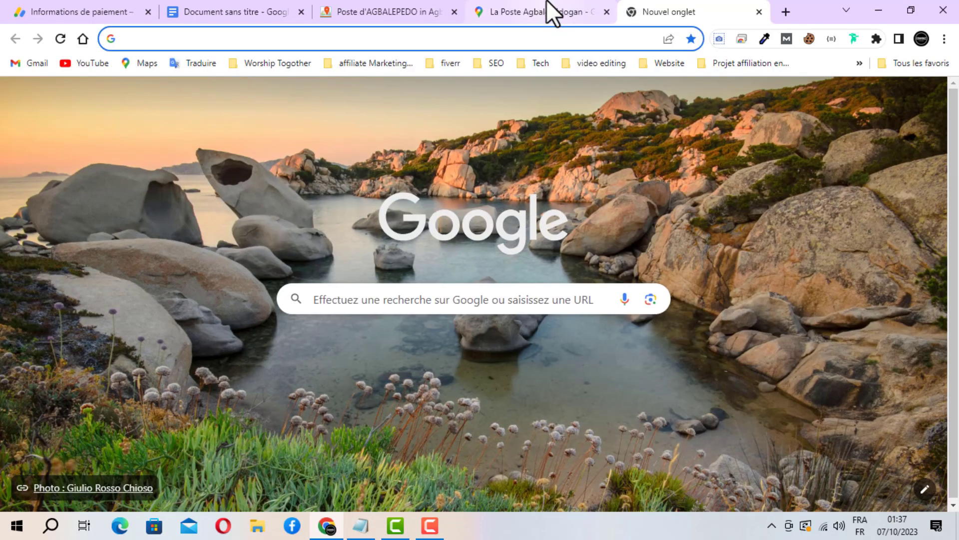
pyautogui.click(549, 11)
pyautogui.click(243, 85)
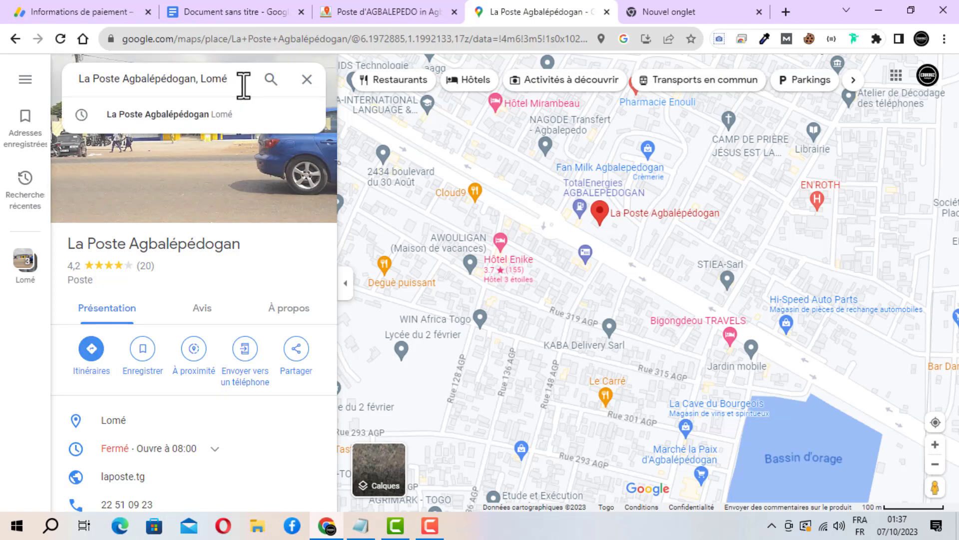
pyautogui.press('BackSpace')
pyautogui.press('BackSpace')
pyautogui.press('BackSpace')
pyautogui.press('BackSpace')
pyautogui.press('BackSpace')
pyautogui.press('BackSpace')
pyautogui.press('BackSpace')
pyautogui.press('BackSpace')
pyautogui.press('BackSpace')
pyautogui.press('BackSpace')
pyautogui.press('BackSpace')
pyautogui.press('BackSpace')
pyautogui.press('BackSpace')
pyautogui.press('BackSpace')
pyautogui.press('BackSpace')
pyautogui.press('BackSpace')
pyautogui.press('BackSpace')
pyautogui.press('BackSpace')
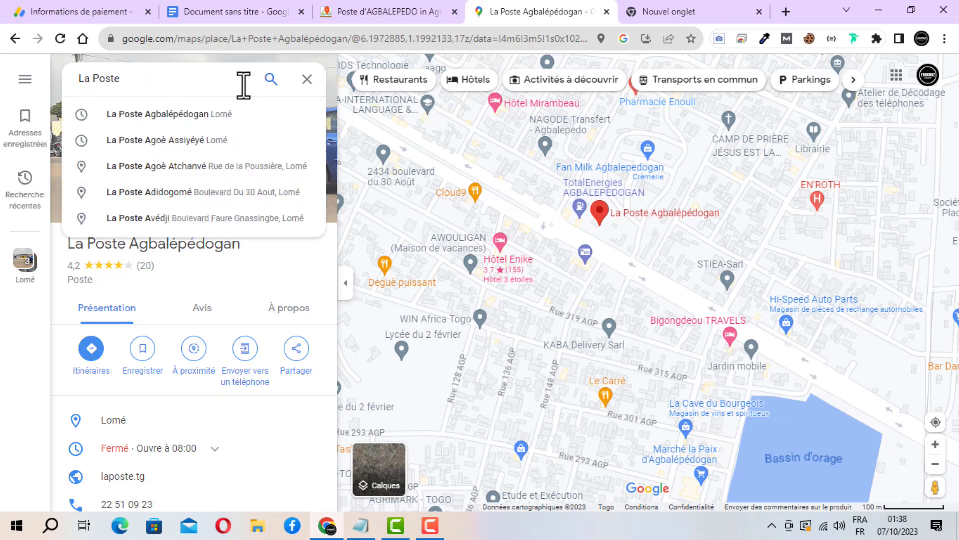
pyautogui.write('de tsevie')
pyautogui.press('Return')
pyautogui.moveTo(766, 316); pyautogui.dragTo(608, 335)
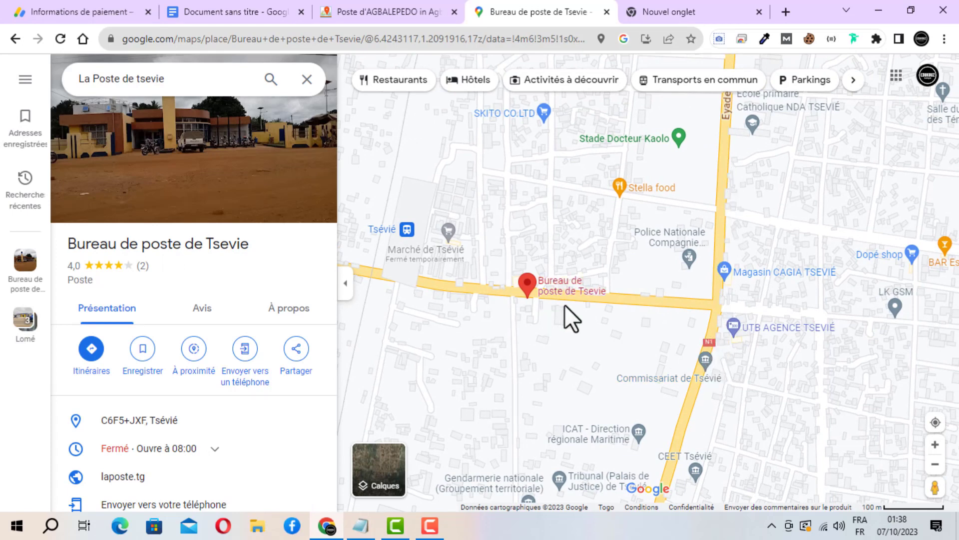
pyautogui.scroll(2, 565, 306)
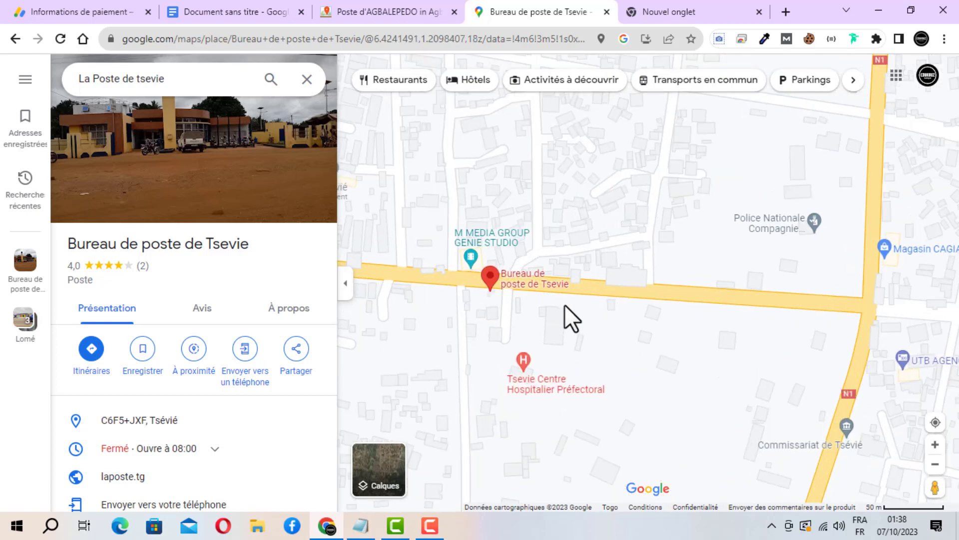
# Step: Examine the streets around the Tsevie post office up close and search the web in the blank tab for "adresse de la poste de tsevie"
pyautogui.scroll(2, 574, 307)
pyautogui.moveTo(574, 307)
pyautogui.mouseDown()
pyautogui.moveTo(445, 257)
pyautogui.moveTo(366, 262)
pyautogui.moveTo(603, 286)
pyautogui.moveTo(923, 261)
pyautogui.moveTo(748, 281)
pyautogui.mouseUp()
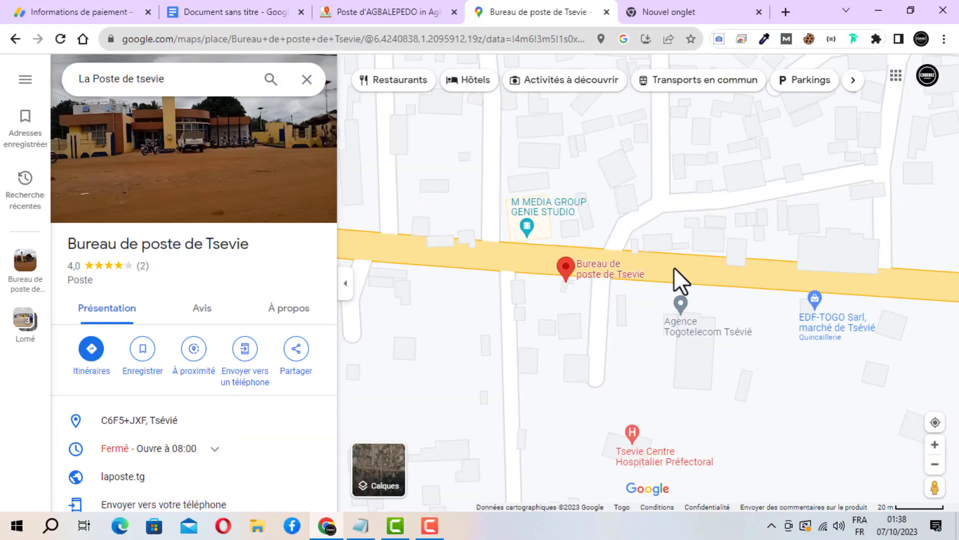
pyautogui.click(680, 9)
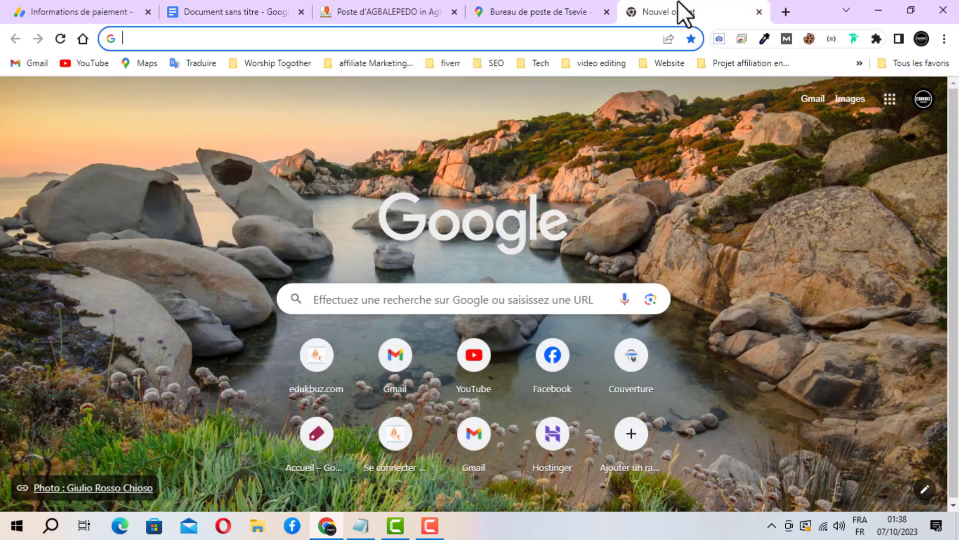
pyautogui.write('adresse de')
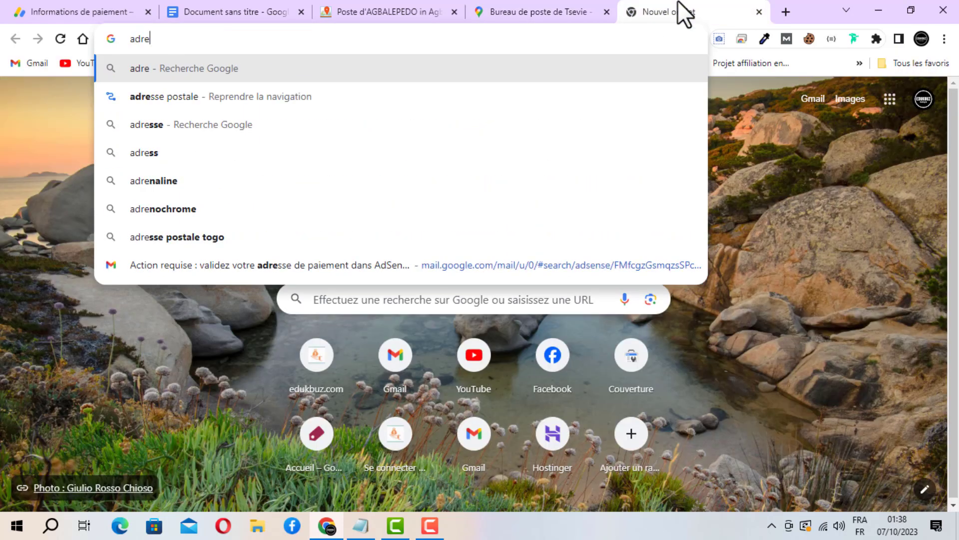
pyautogui.write(' la poste de tsevie')
pyautogui.press('Return')
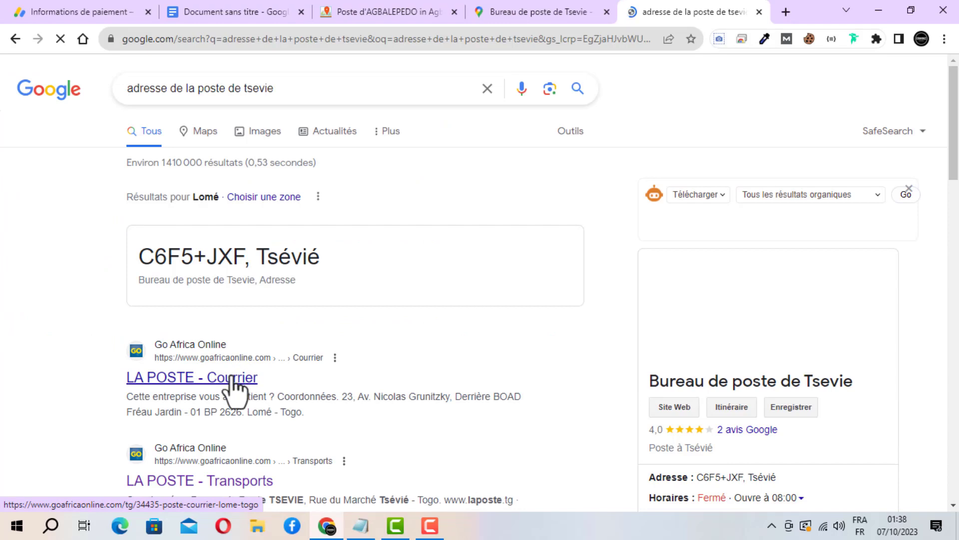
# Step: Open the LA POSTE - Courrier result in a new tab and the LA POSTE - Transports result in place, and read the Courrier listing's contact details
pyautogui.rightClick(232, 380)
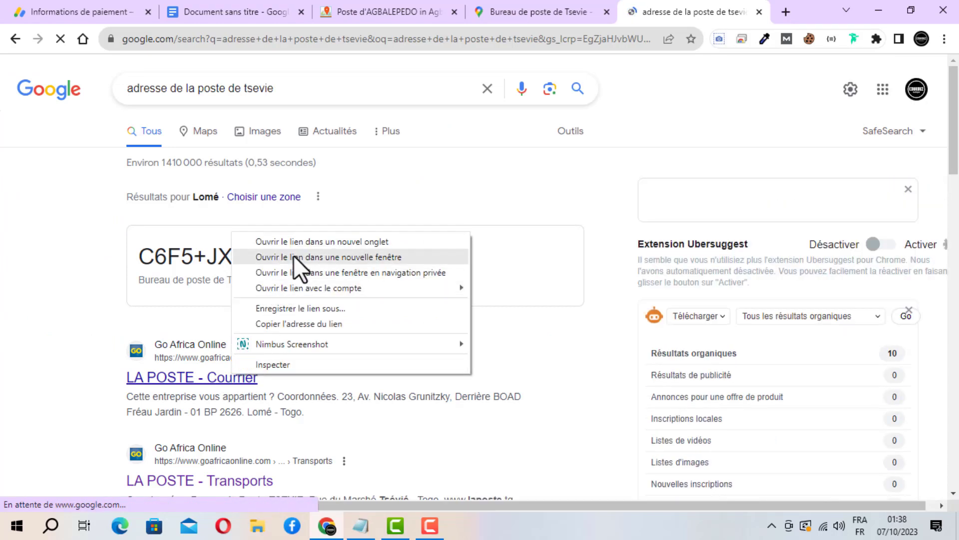
pyautogui.click(304, 242)
pyautogui.click(234, 485)
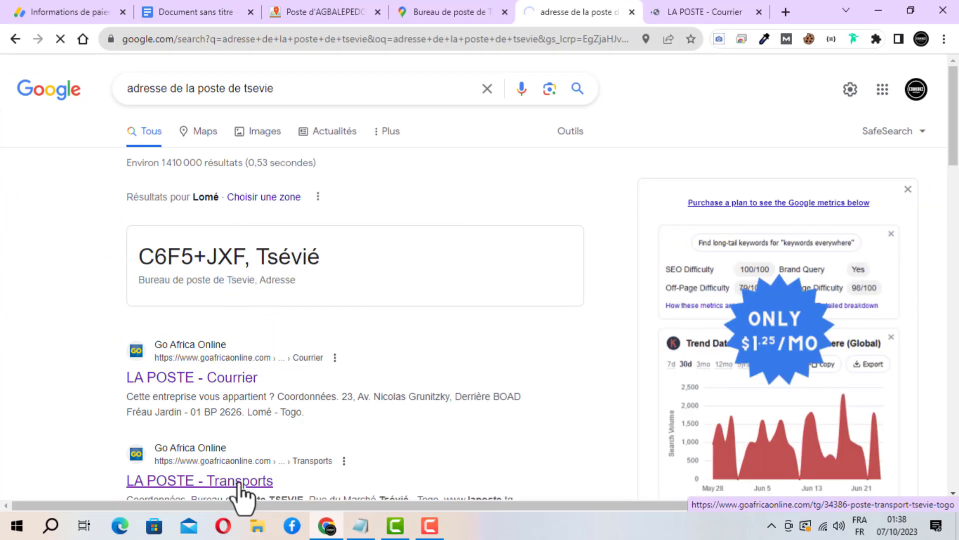
pyautogui.click(687, 13)
pyautogui.scroll(-6, 955, 115)
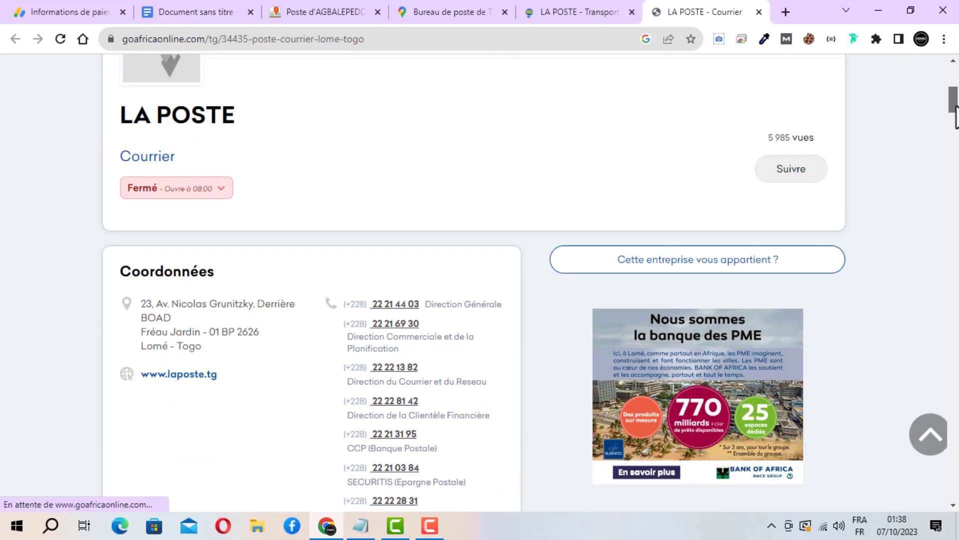
pyautogui.moveTo(956, 115); pyautogui.dragTo(955, 162)
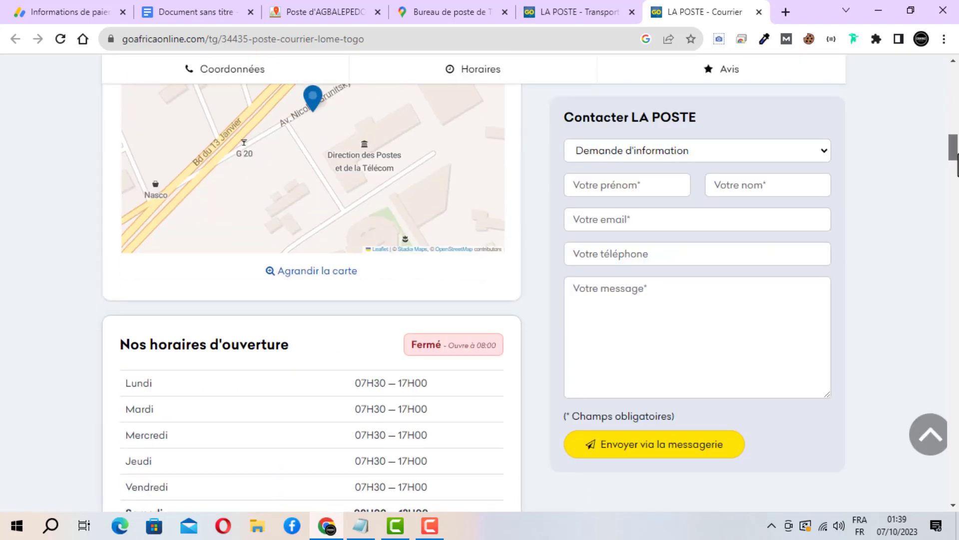
# Step: Copy the Tsevie post office's name and street line from the contact details of the LA POSTE - Transports listing
pyautogui.click(553, 10)
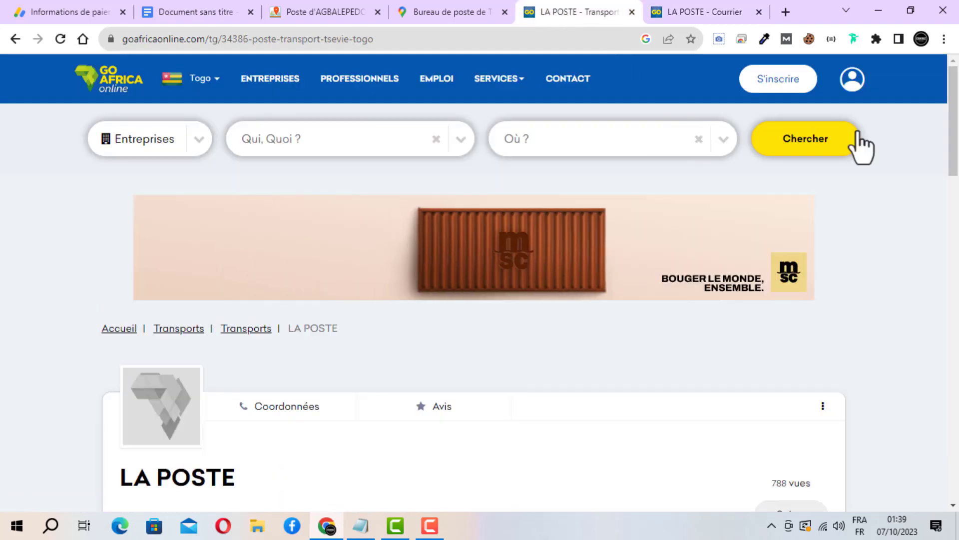
pyautogui.moveTo(956, 145); pyautogui.dragTo(956, 240)
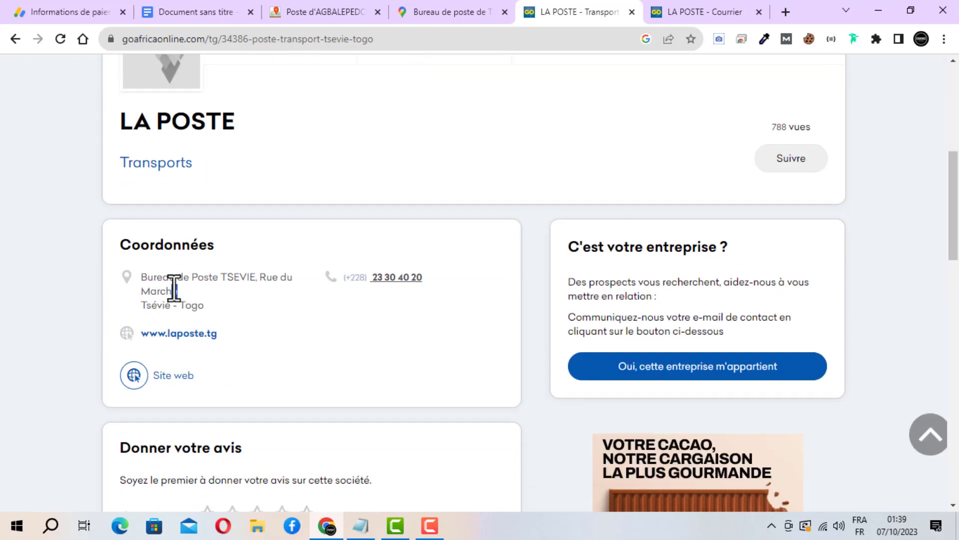
pyautogui.tripleClick(169, 286)
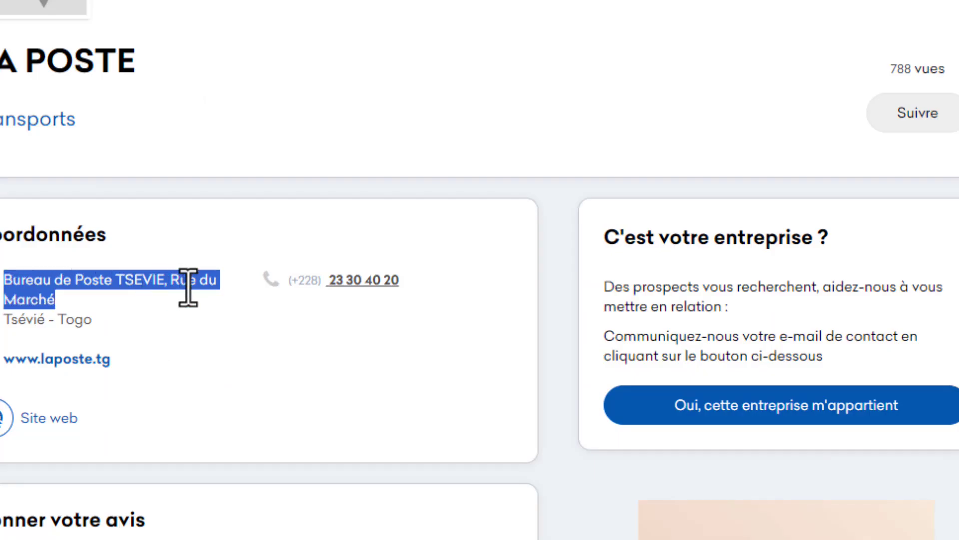
pyautogui.rightClick(44, 290)
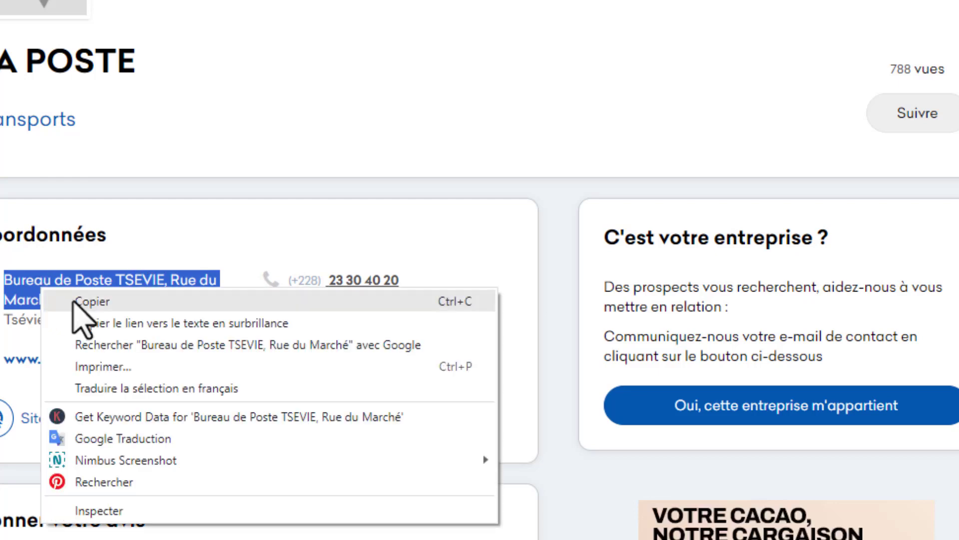
pyautogui.click(75, 302)
# Step: Switch to Notepad, label the first address line with "poste d'gbalepedo" after the arrow and start a new line
pyautogui.hotkey('alt', 'Tab')
pyautogui.write('poste d')
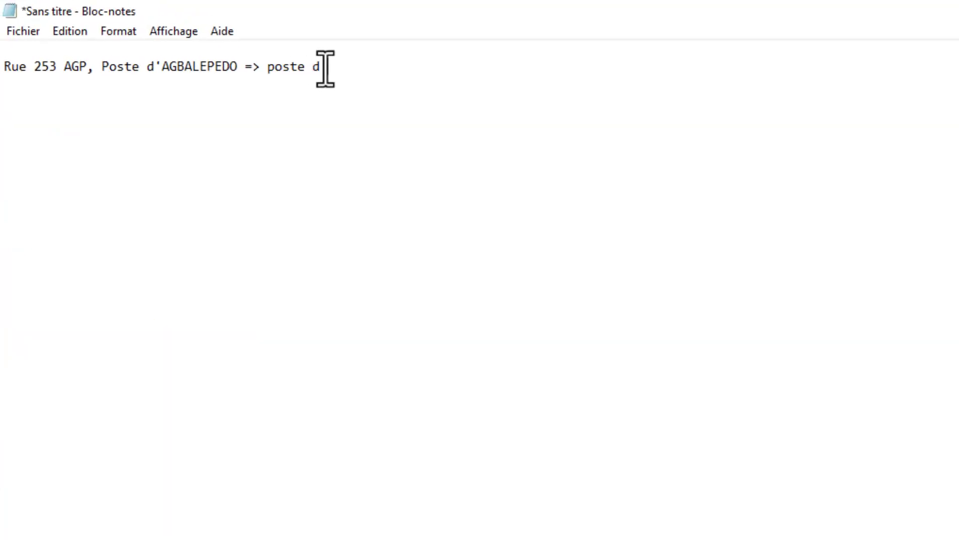
pyautogui.write("'gbale")
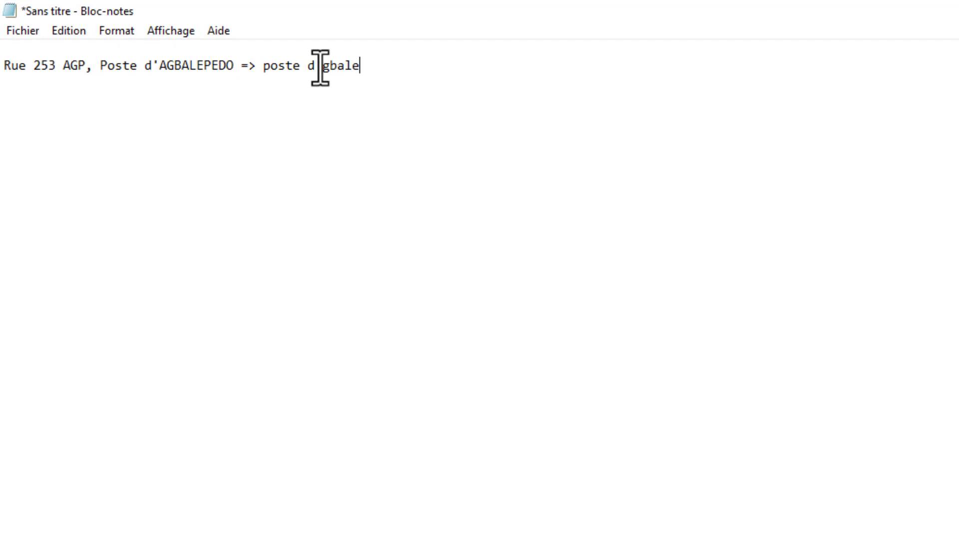
pyautogui.write('pedo')
pyautogui.press('Return')
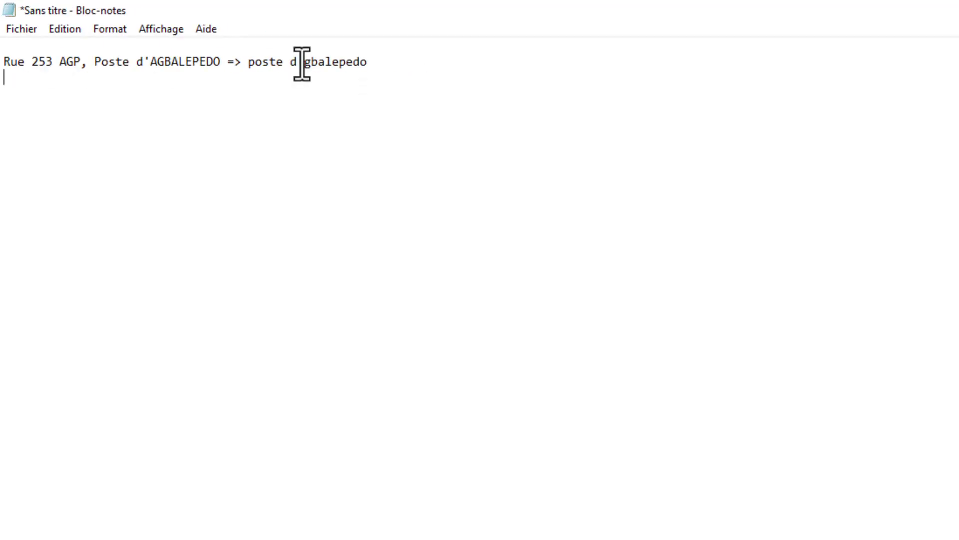
# Step: Paste the copied Tsevie address on the second line and rearrange it so the street name precedes the post office name
pyautogui.hotkey('ctrl', 'v')
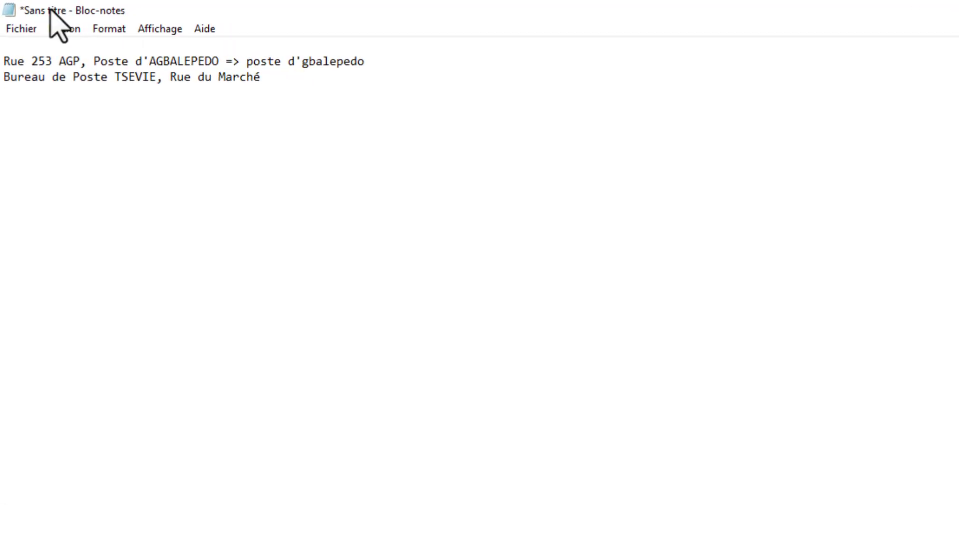
pyautogui.click(5, 78)
pyautogui.write('Rue d')
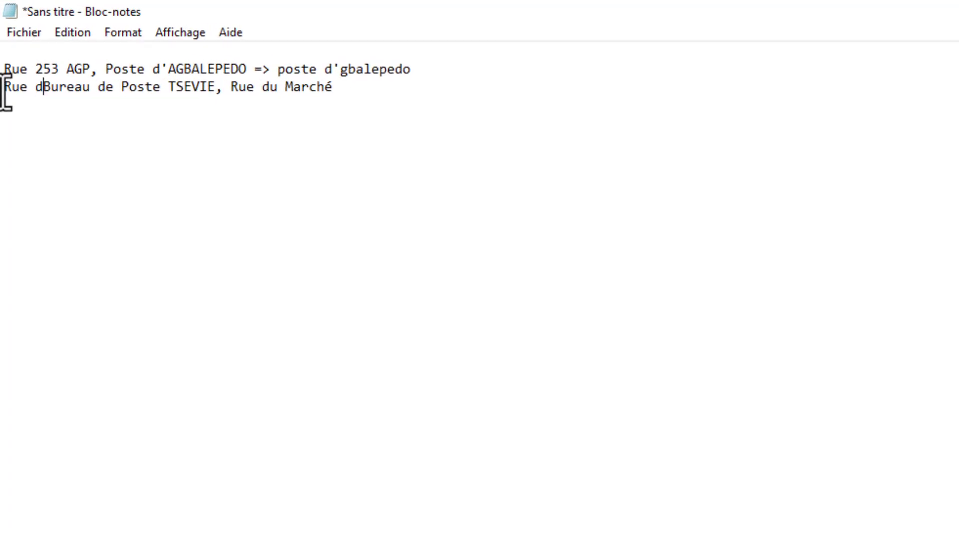
pyautogui.write('u Marché')
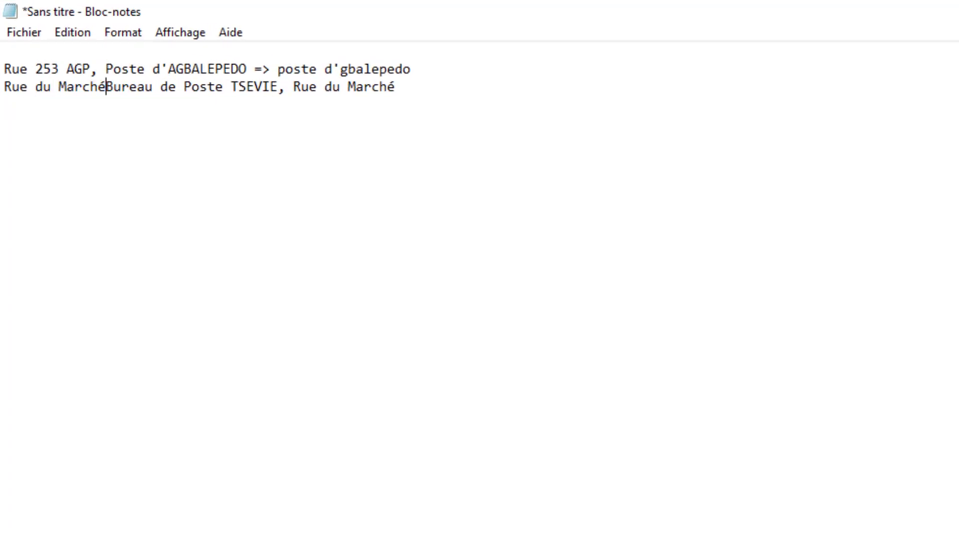
pyautogui.write(',')
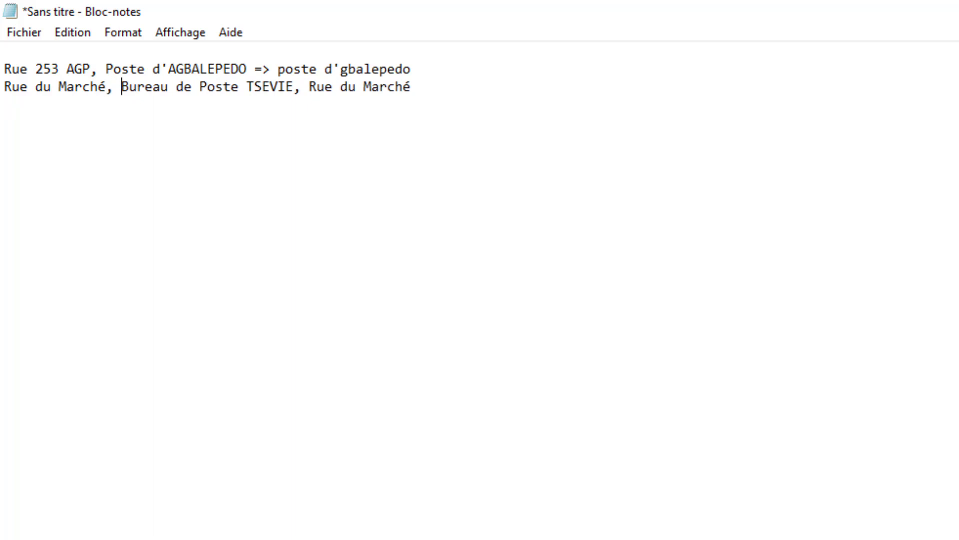
pyautogui.click(441, 88)
pyautogui.press('BackSpace')
pyautogui.press('BackSpace')
pyautogui.press('BackSpace')
pyautogui.press('BackSpace')
pyautogui.press('BackSpace')
pyautogui.press('BackSpace')
pyautogui.press('BackSpace')
pyautogui.press('BackSpace')
pyautogui.press('BackSpace')
pyautogui.press('BackSpace')
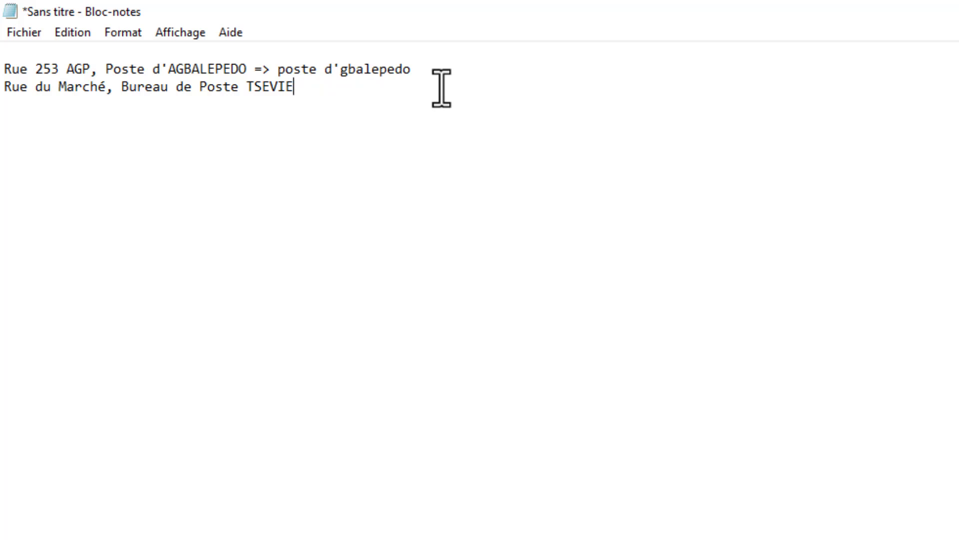
# Step: Append the label "=> poste de Tsevie" to the end of the second address line
pyautogui.write('=')
pyautogui.write('> po')
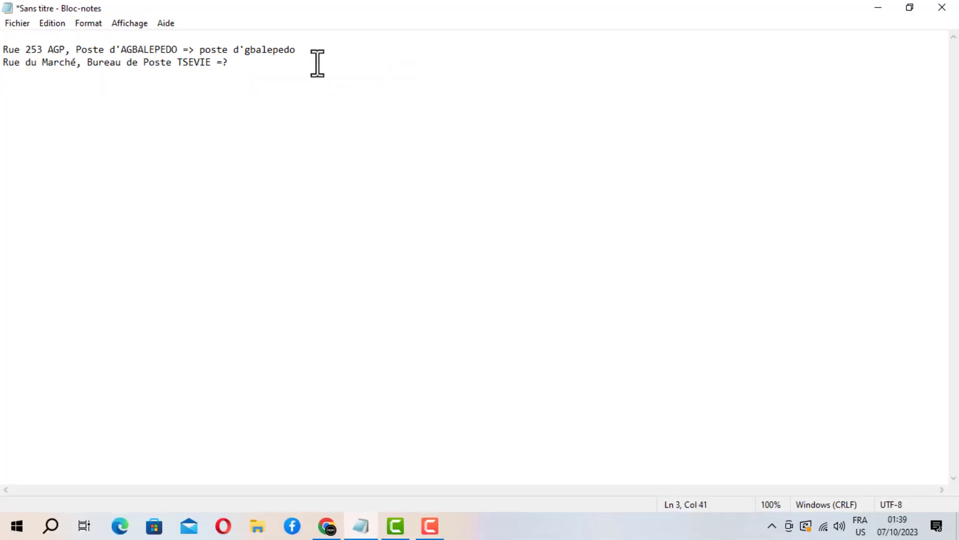
pyautogui.write('ste de Tsevie')
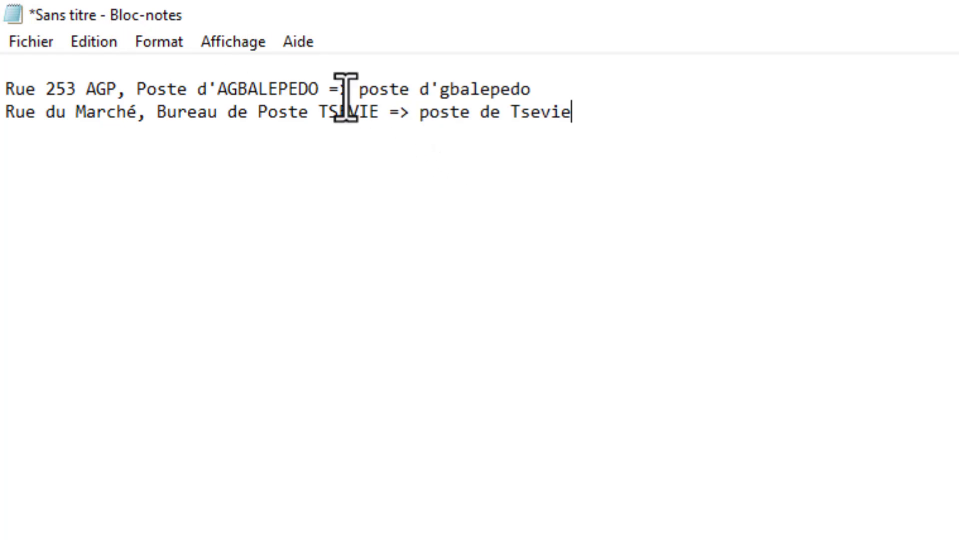
# Step: Enter the post office box number on a separate line below the two addresses and highlight it
pyautogui.press('Return')
pyautogui.press('Return')
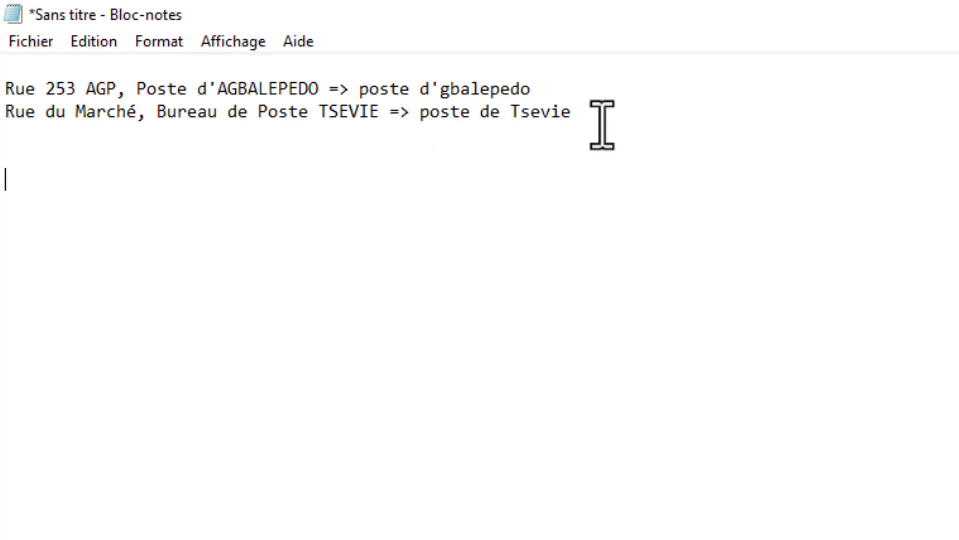
pyautogui.write('B')
pyautogui.press('BackSpace')
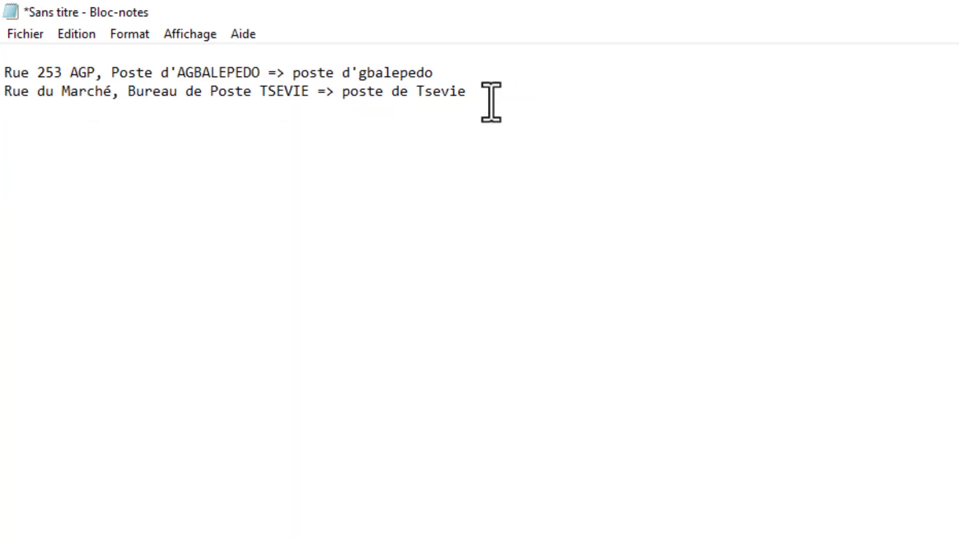
pyautogui.write('02 B')
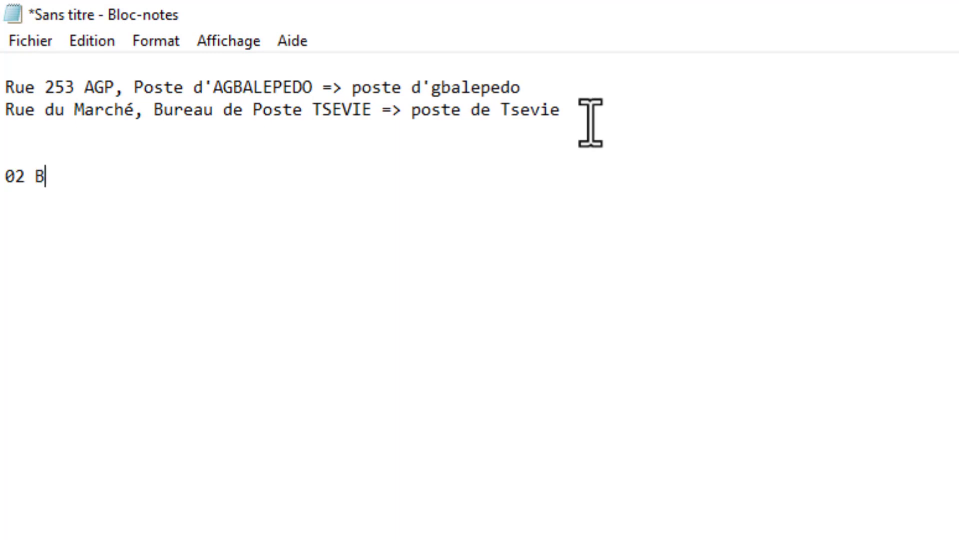
pyautogui.write('P 002')
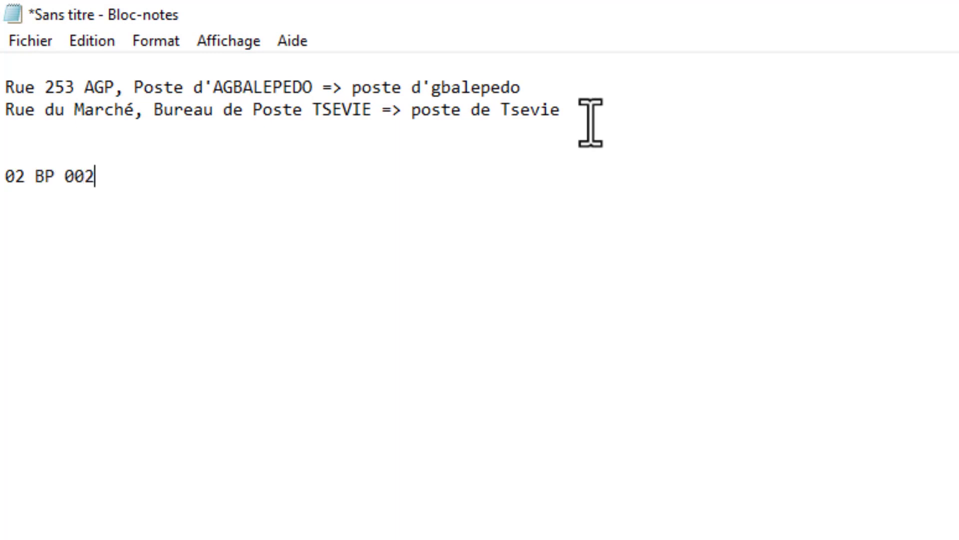
pyautogui.click(662, 127)
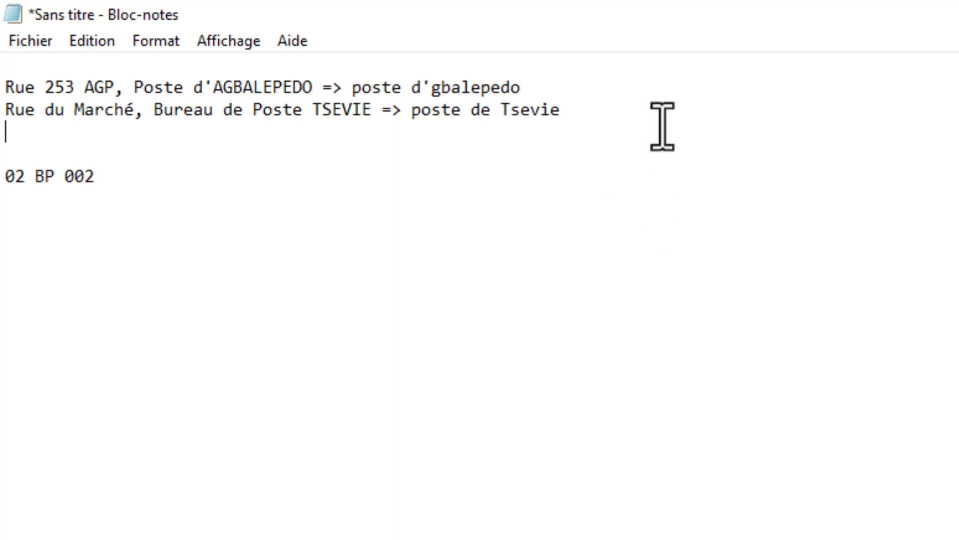
pyautogui.moveTo(135, 204); pyautogui.dragTo(9, 188)
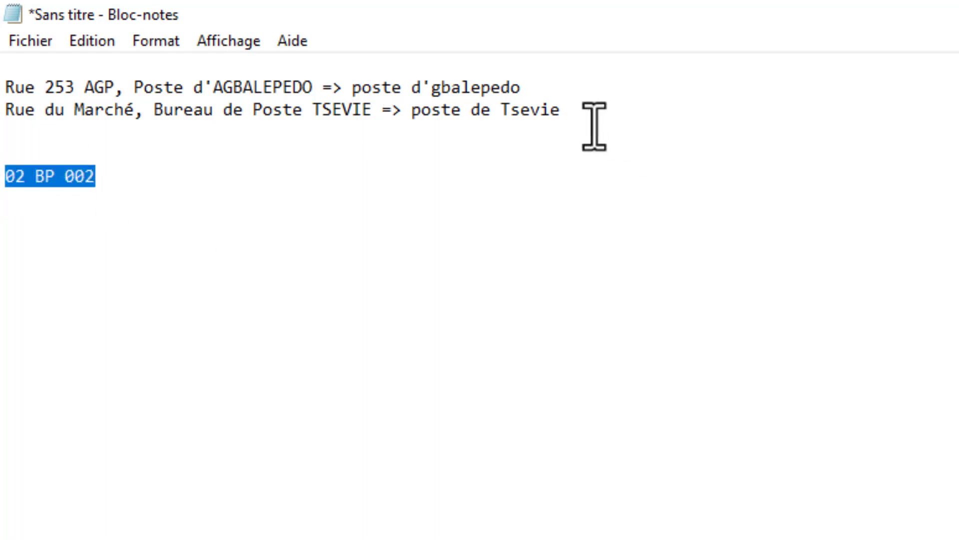
# Step: Copy the Tsevie address without its label, switch to Chrome and paste it into address line 1 of the AdSense payment information
pyautogui.moveTo(385, 111); pyautogui.dragTo(8, 107)
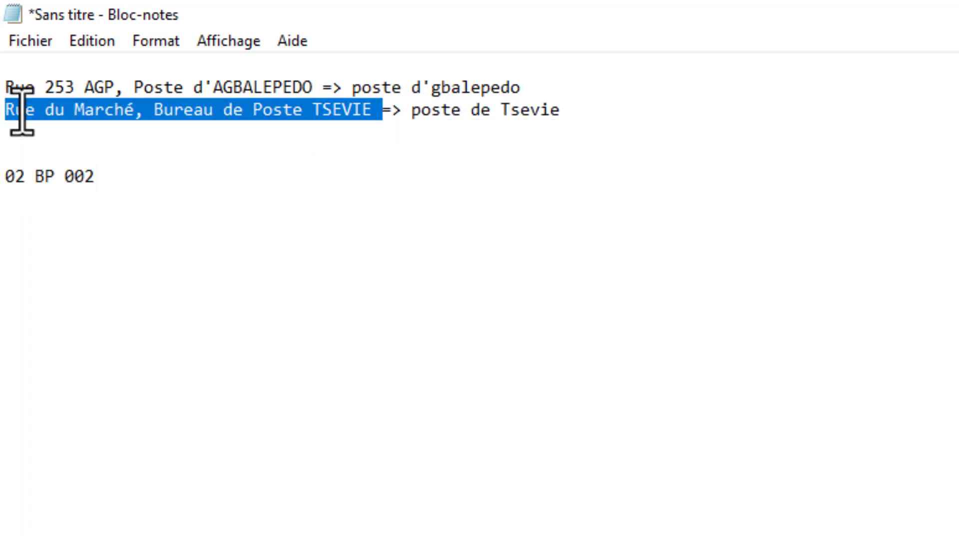
pyautogui.rightClick(22, 112)
pyautogui.click(98, 192)
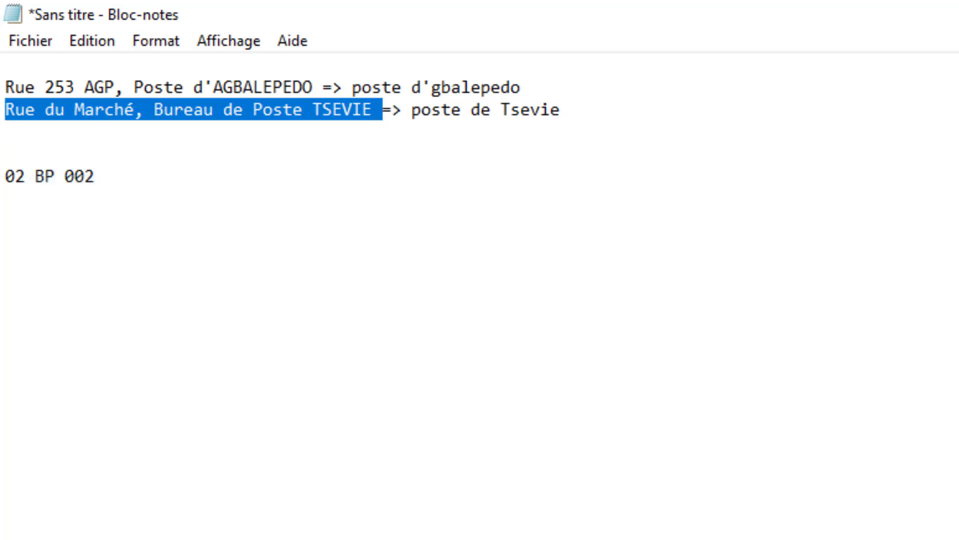
pyautogui.hotkey('alt', 'Tab')
pyautogui.click(68, 14)
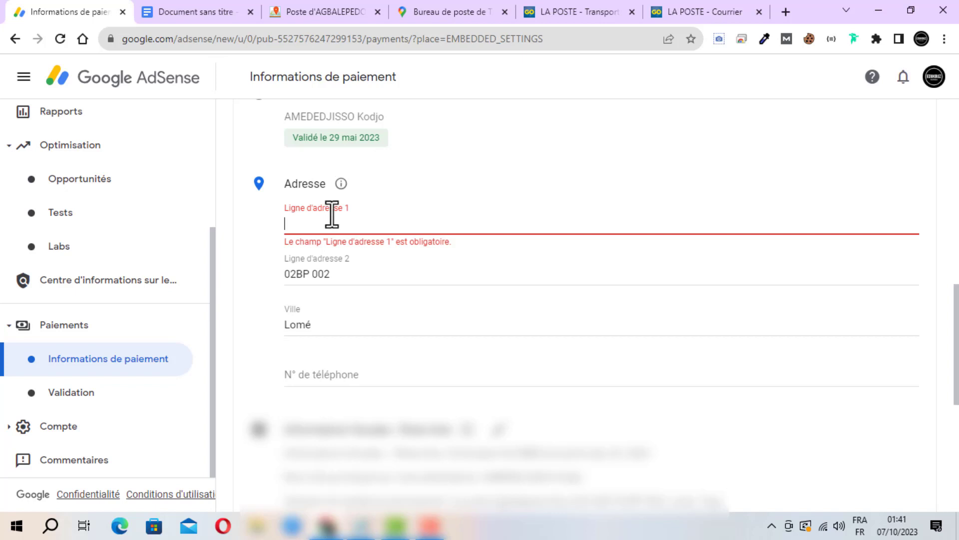
pyautogui.hotkey('ctrl', 'v')
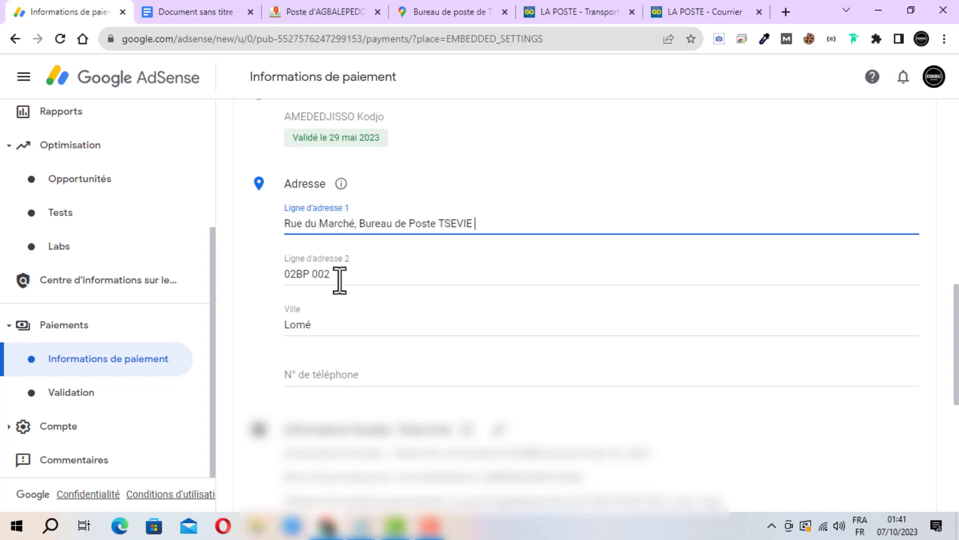
# Step: Review the post office box in address line 2 and the city, and open the phone number field for editing
pyautogui.moveTo(331, 274); pyautogui.dragTo(285, 272)
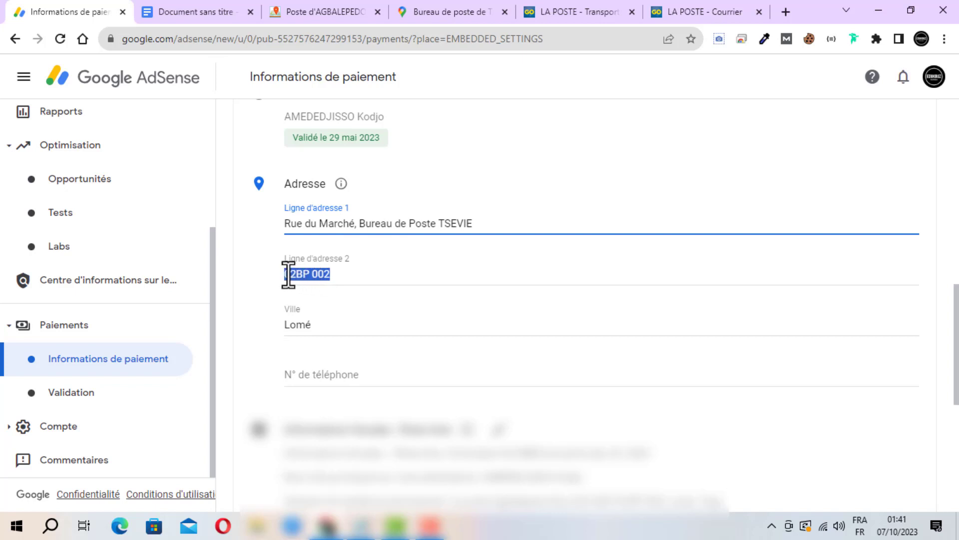
pyautogui.click(349, 280)
pyautogui.click(349, 325)
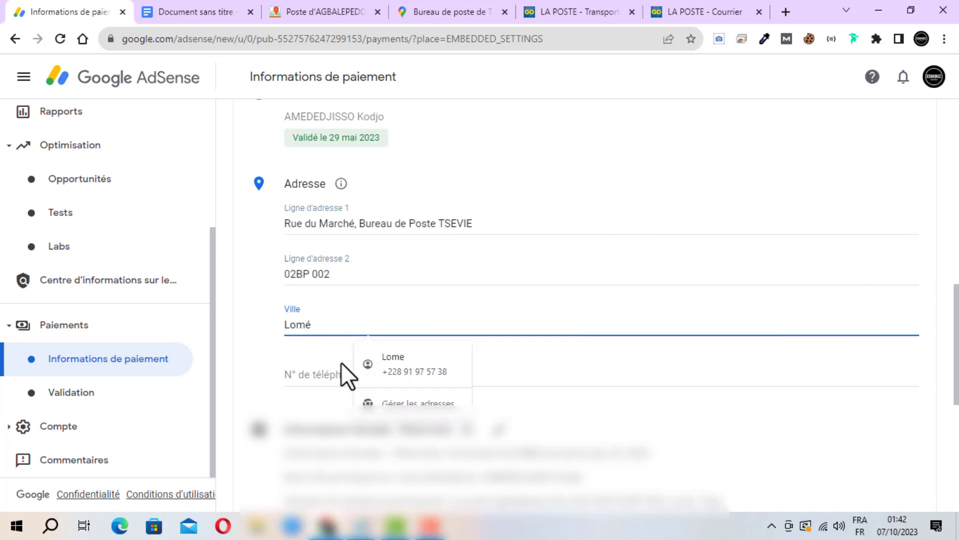
pyautogui.click(345, 379)
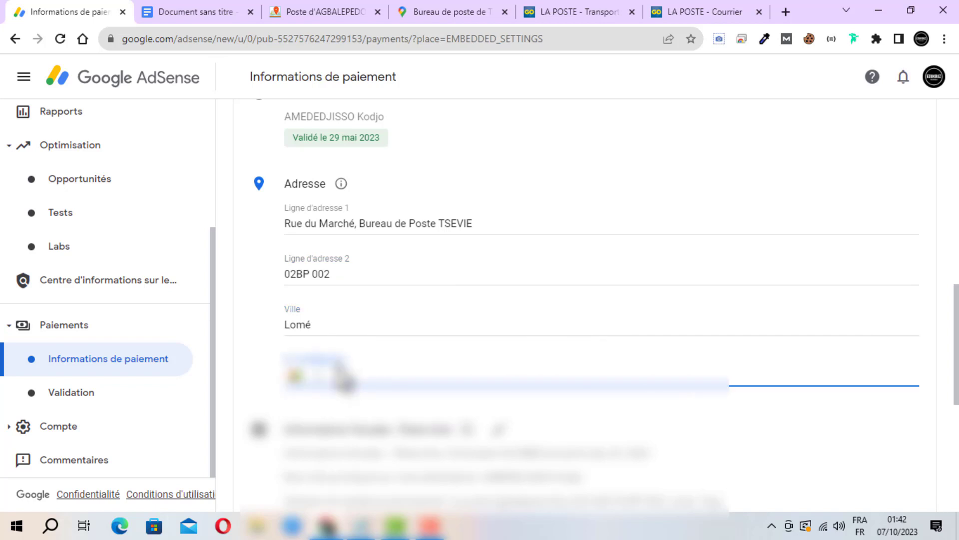